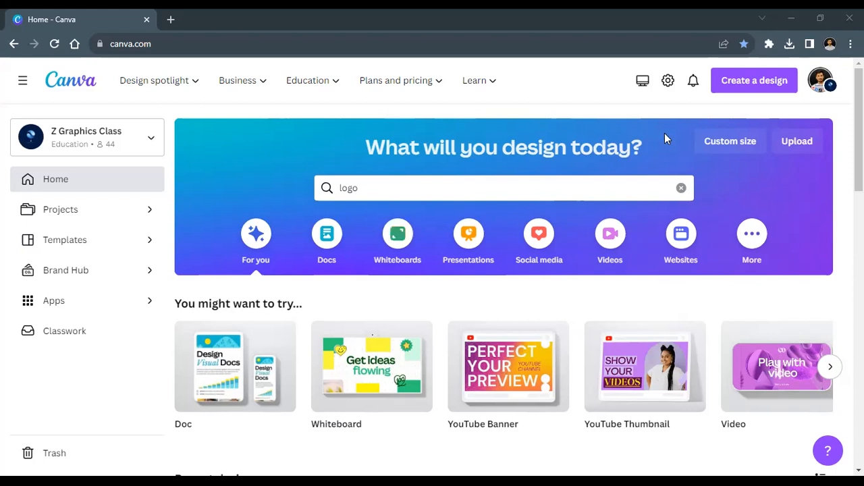
# Step: Clear the old logo search and search the home page for 'facebook cover'
pyautogui.click(681, 188)
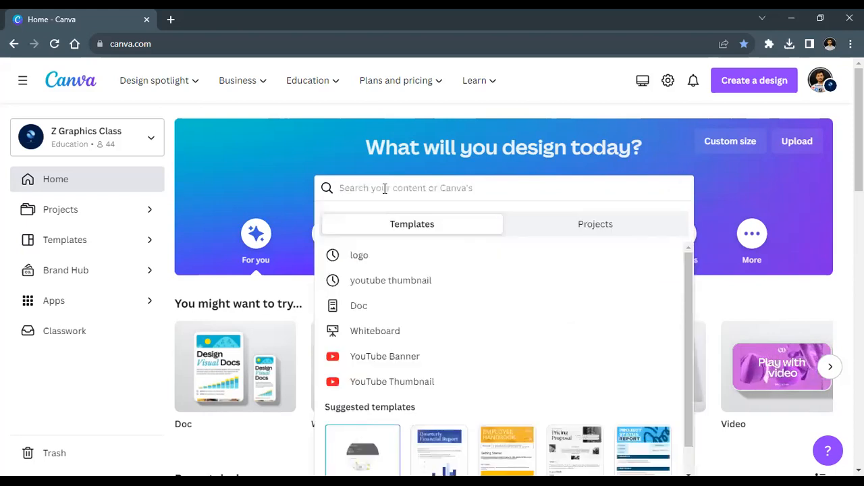
pyautogui.click(297, 160)
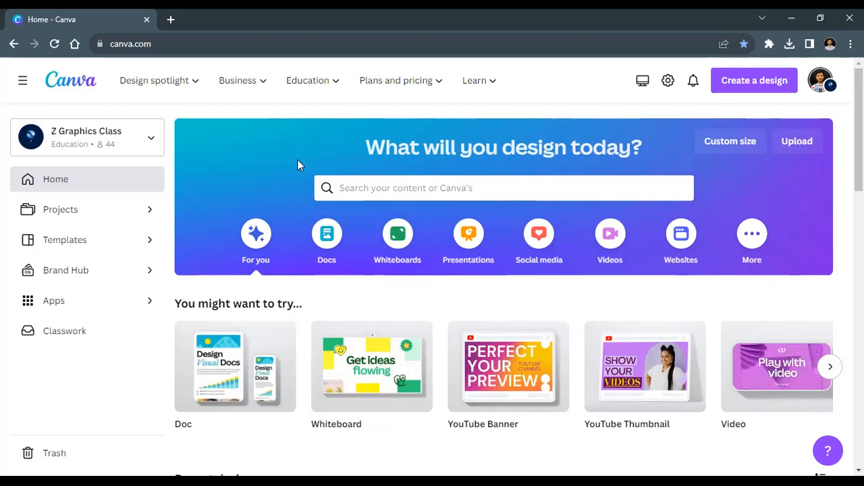
pyautogui.click(369, 191)
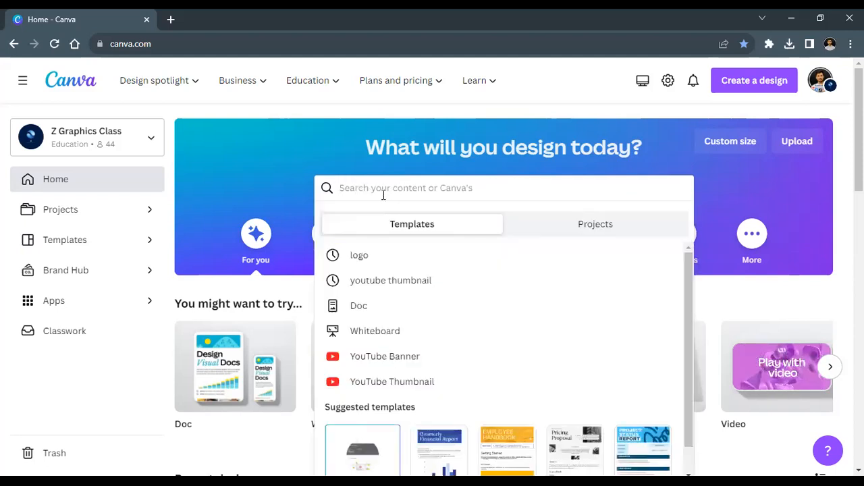
pyautogui.write('facebook cover')
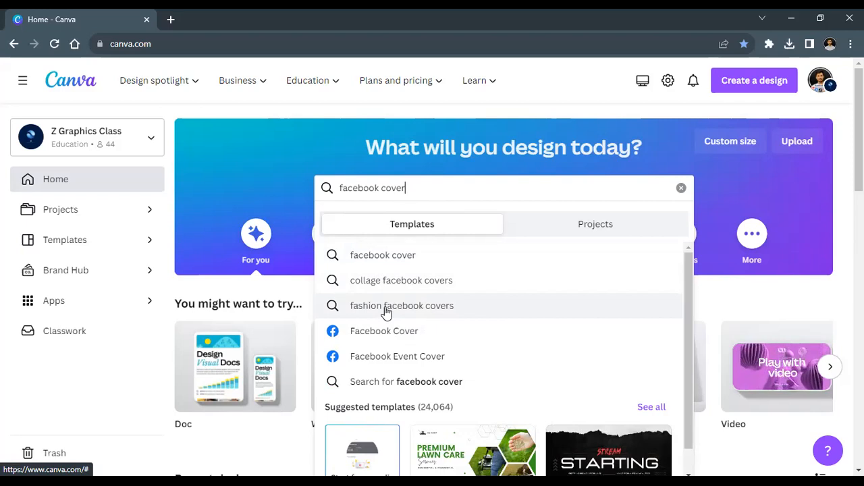
# Step: Pick the Facebook Cover suggestion and create a blank Facebook Cover design
pyautogui.click(370, 331)
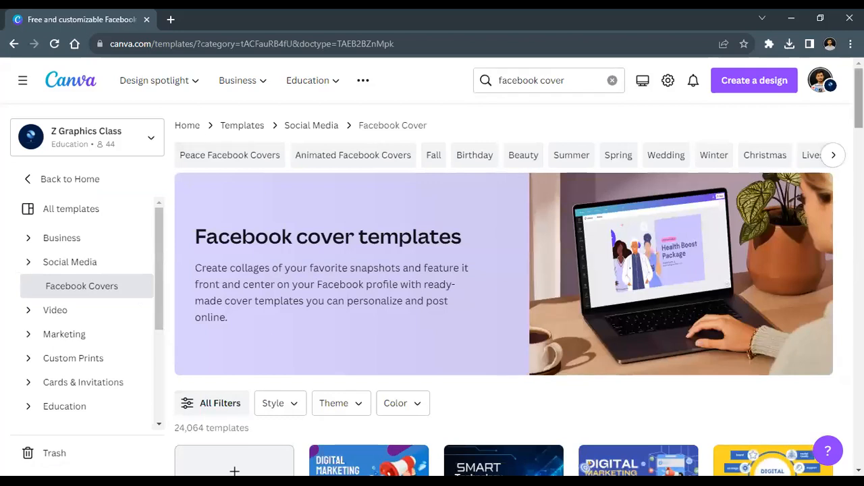
pyautogui.scroll(-3, 504, 290)
pyautogui.scroll(-1, 504, 290)
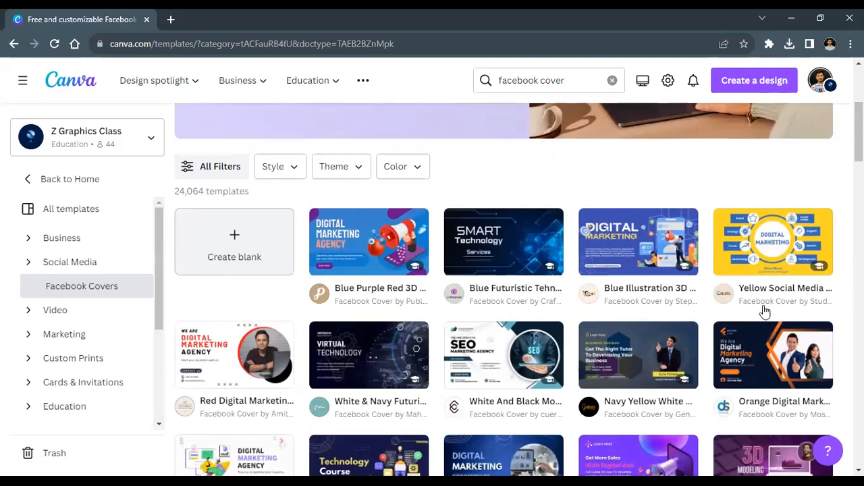
pyautogui.click(231, 247)
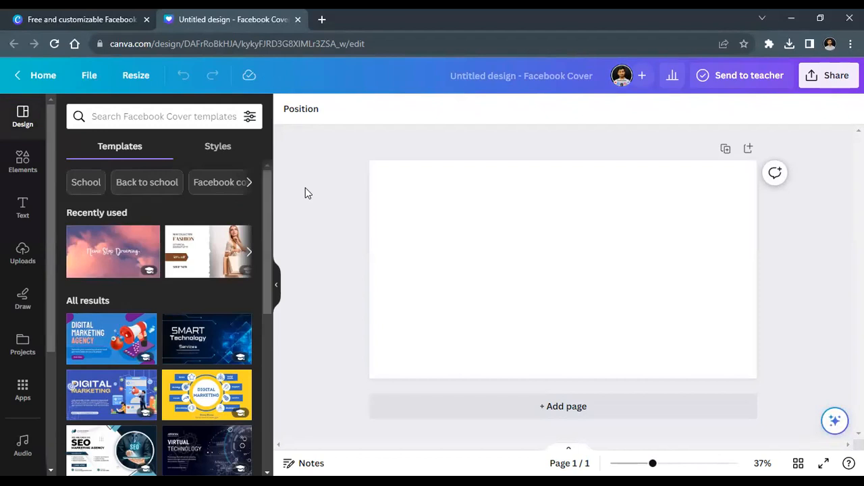
# Step: Open the Text styles panel and add a trial heading to the cover
pyautogui.moveTo(366, 197); pyautogui.dragTo(789, 399)
pyautogui.scroll(-1, 271, 211)
pyautogui.moveTo(271, 211); pyautogui.dragTo(284, 227)
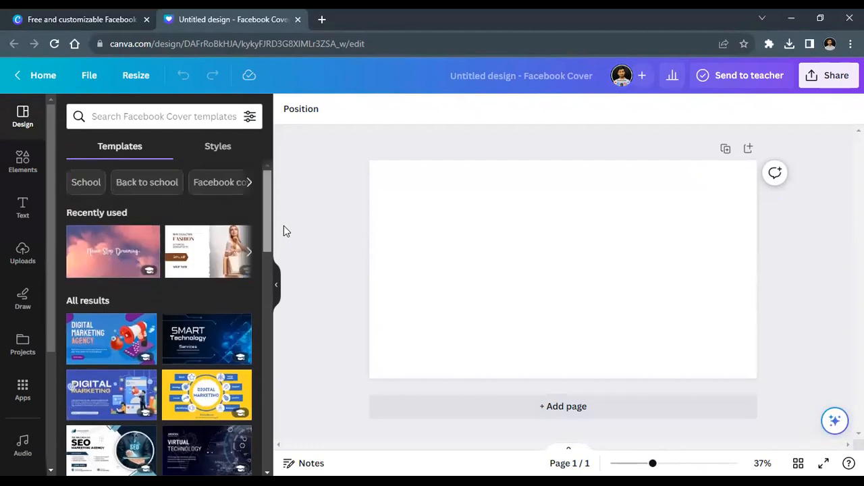
pyautogui.click(22, 163)
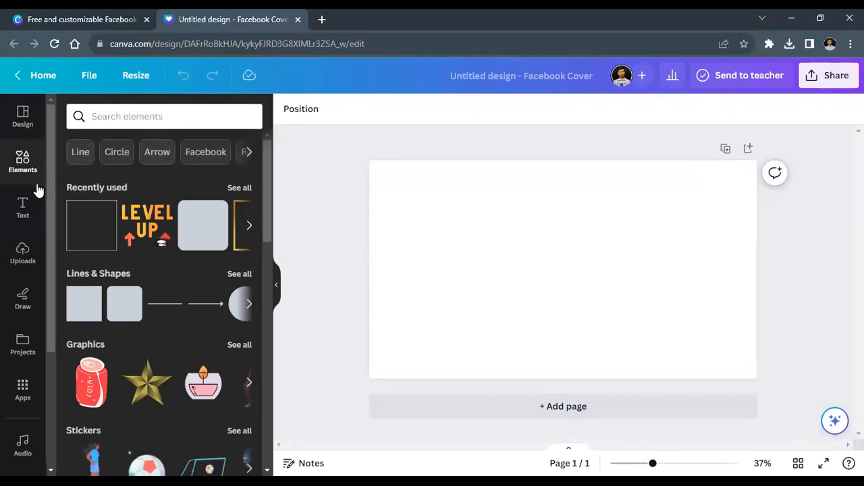
pyautogui.click(27, 205)
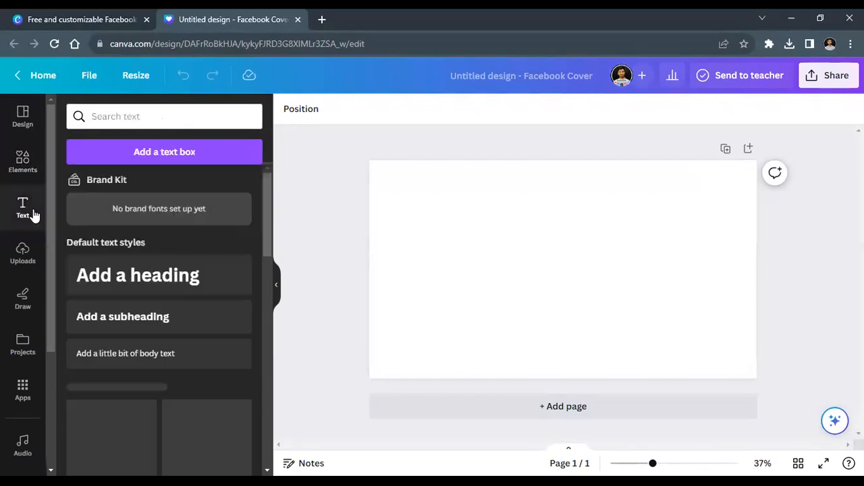
pyautogui.moveTo(263, 187); pyautogui.dragTo(264, 156)
pyautogui.click(191, 274)
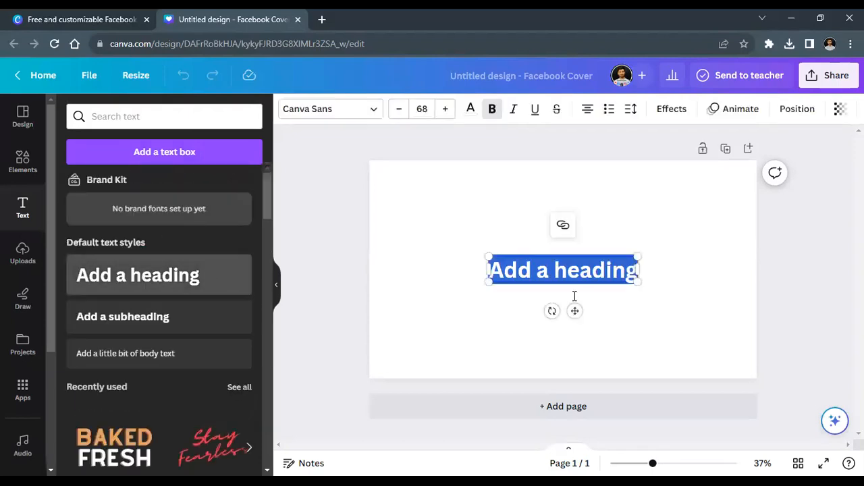
# Step: Browse the heading's font list, then delete its text and remove the empty box
pyautogui.click(518, 316)
pyautogui.click(526, 281)
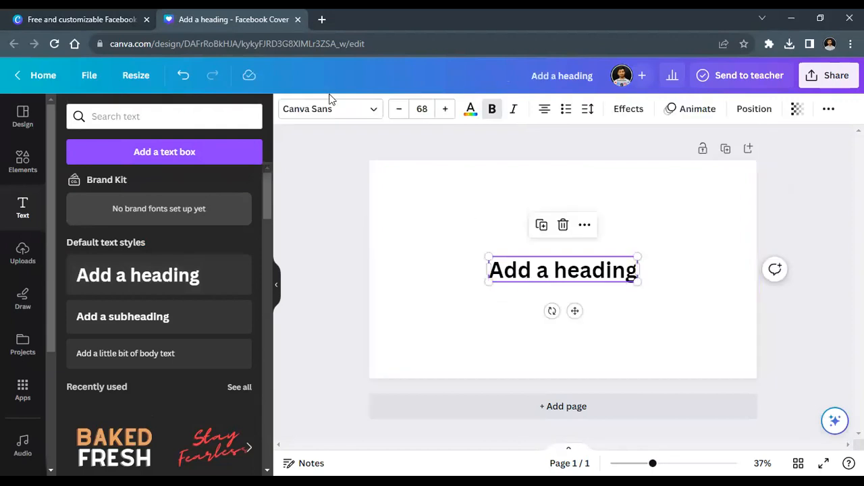
pyautogui.click(318, 113)
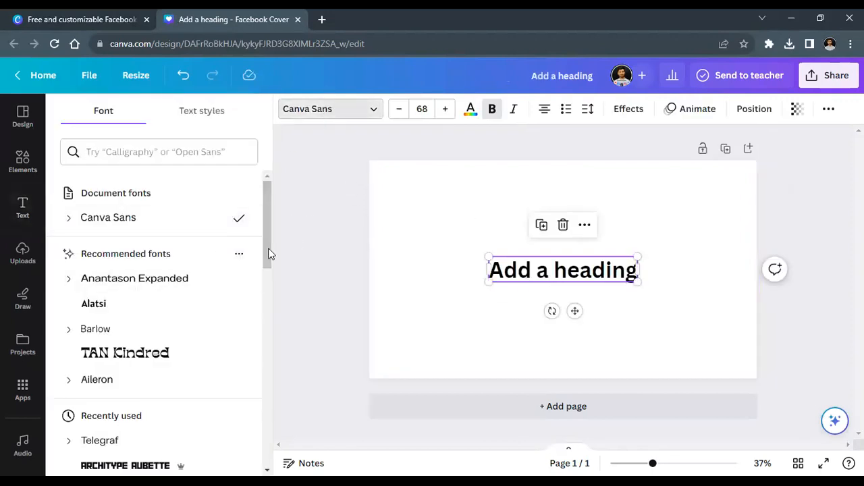
pyautogui.moveTo(268, 253); pyautogui.dragTo(270, 293)
pyautogui.click(365, 247)
pyautogui.doubleClick(535, 269)
pyautogui.press('BackSpace')
pyautogui.click(547, 286)
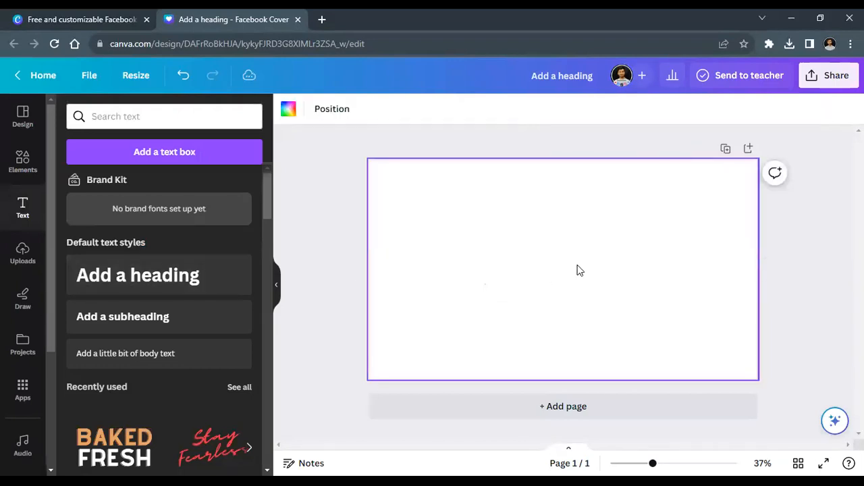
# Step: Rerun the recent 'social media agency' template search in the Design panel
pyautogui.click(22, 121)
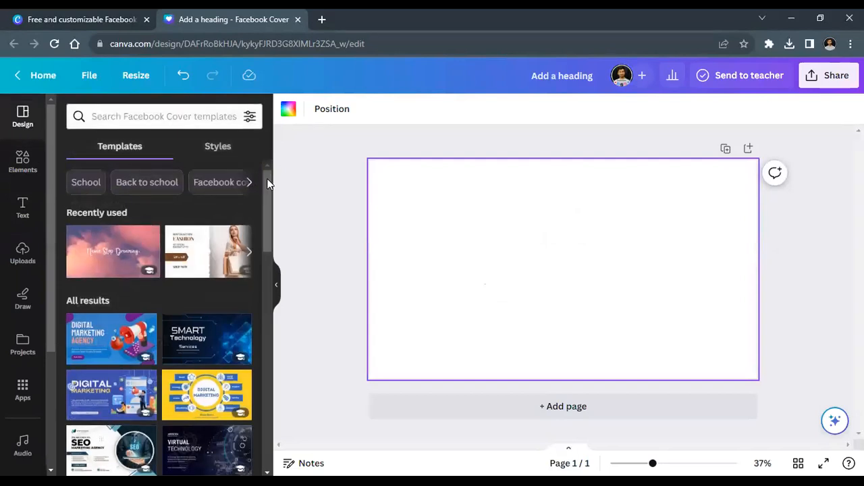
pyautogui.moveTo(268, 193); pyautogui.dragTo(256, 147)
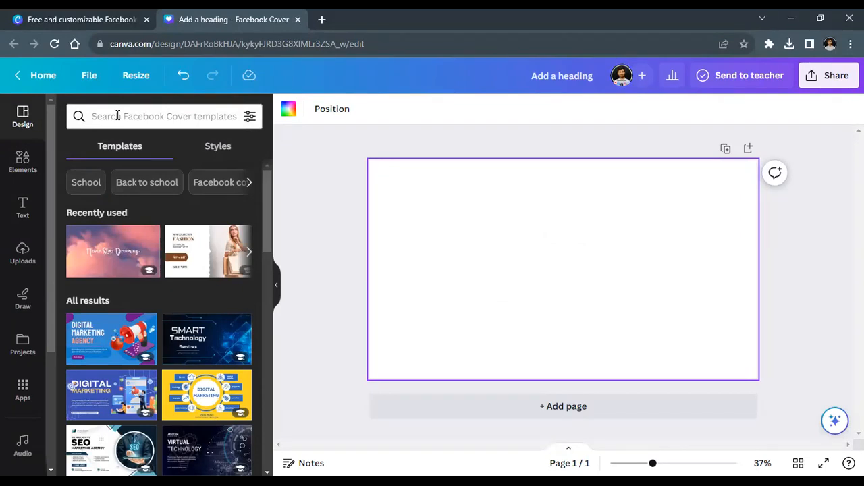
pyautogui.click(117, 115)
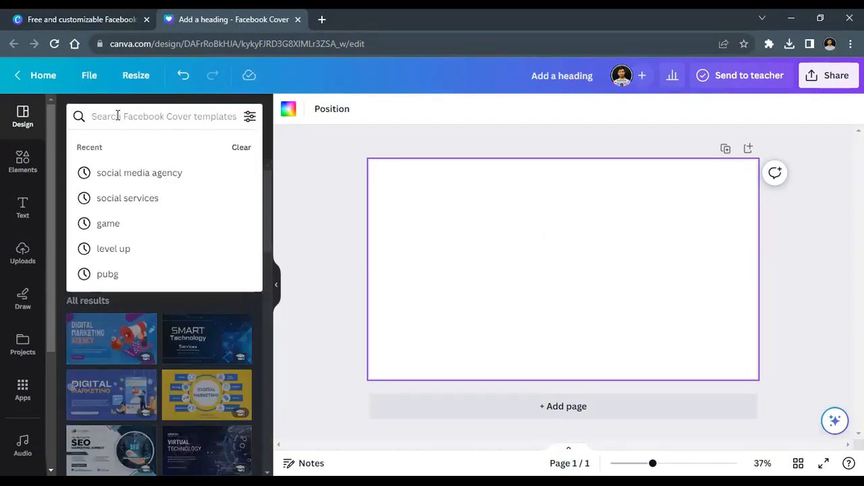
pyautogui.click(141, 177)
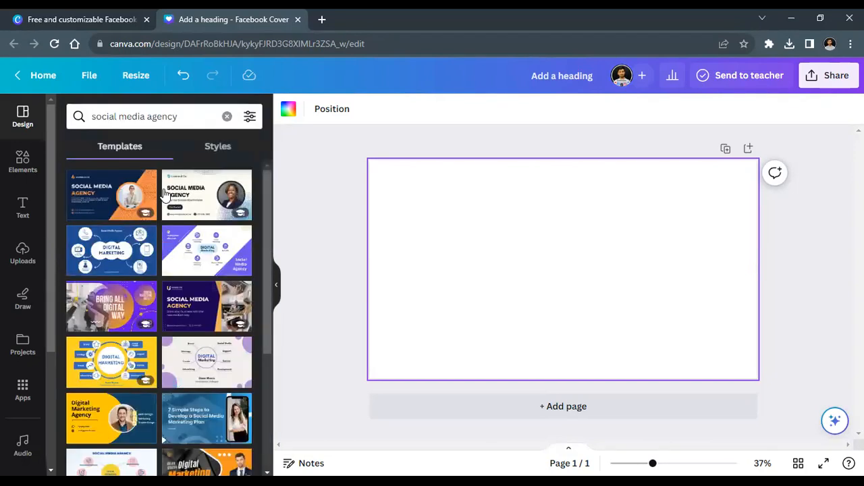
# Step: Scroll the results and apply the grey Digital Marketing Agency template to the cover
pyautogui.moveTo(263, 204); pyautogui.dragTo(251, 253)
pyautogui.scroll(-5, 264, 470)
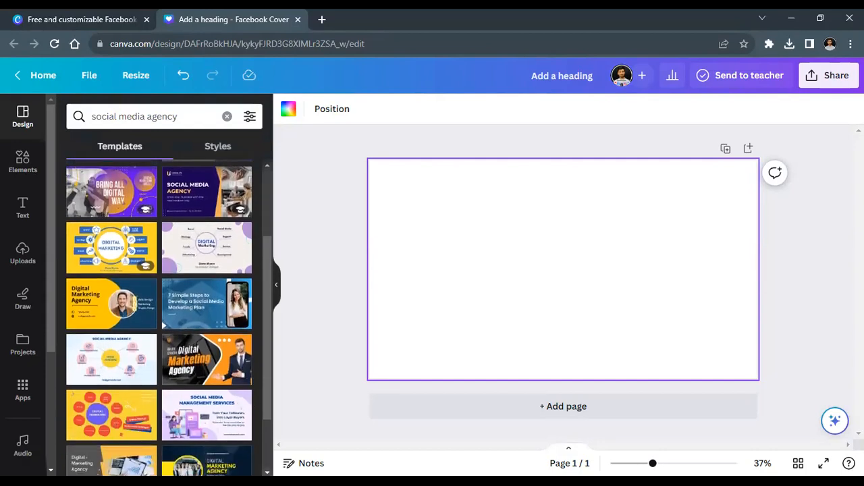
pyautogui.scroll(-5, 264, 471)
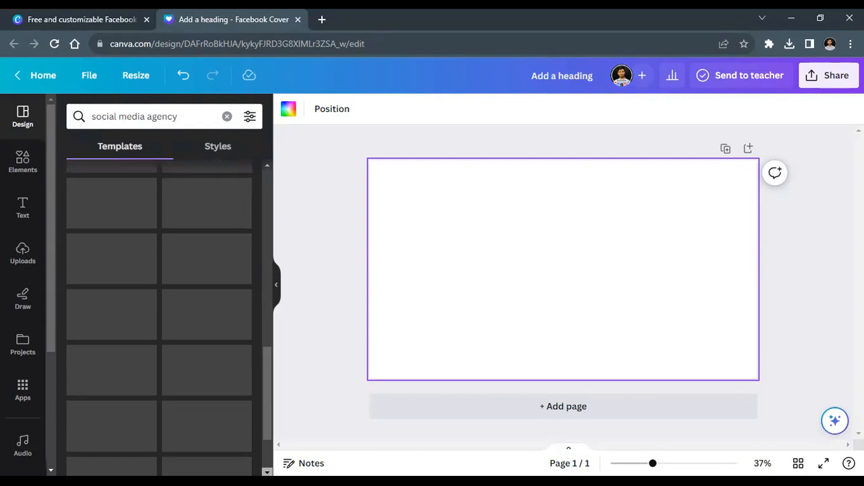
pyautogui.scroll(-3, 263, 471)
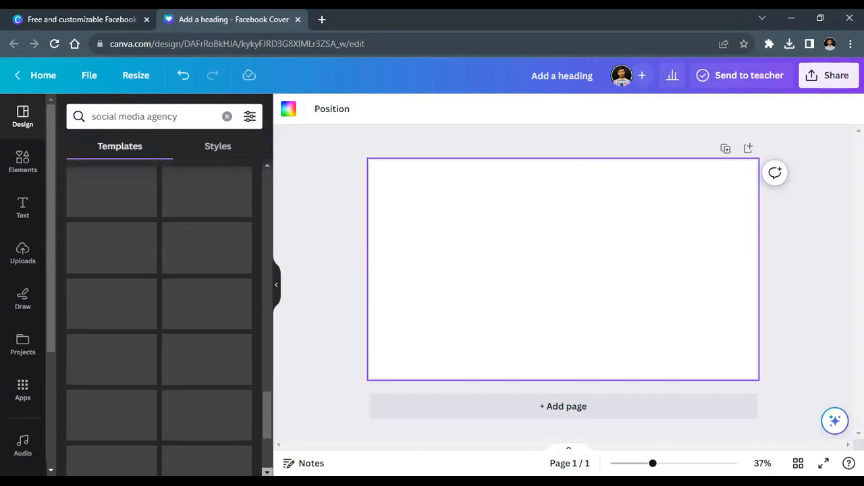
pyautogui.scroll(-2, 263, 470)
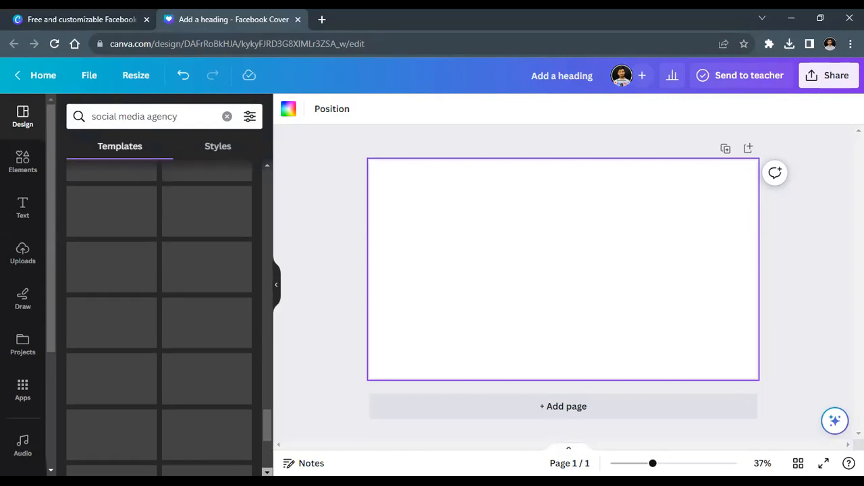
pyautogui.scroll(-3, 266, 471)
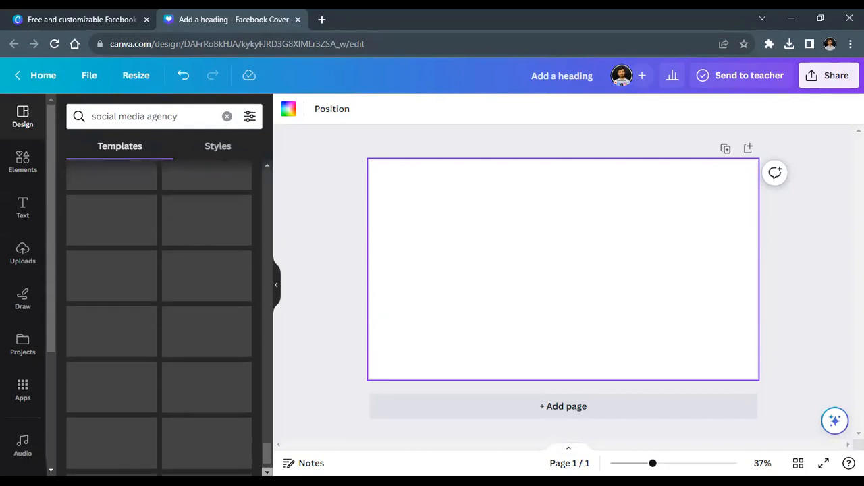
pyautogui.scroll(-4, 267, 471)
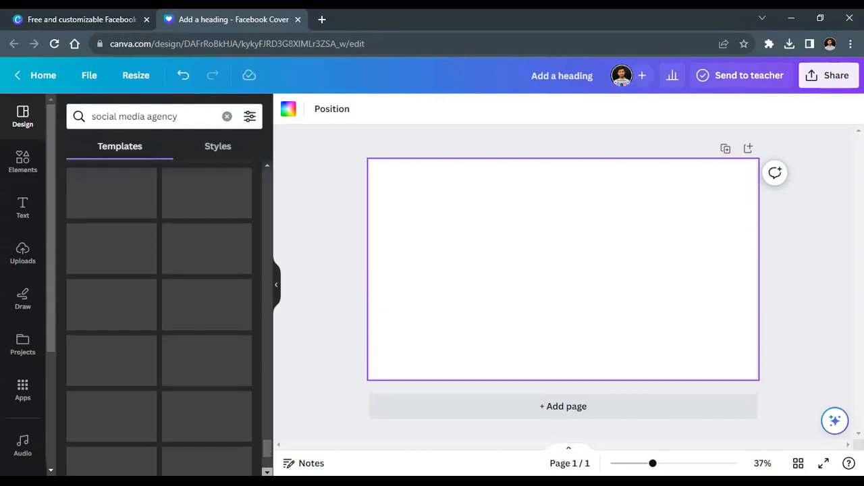
pyautogui.scroll(-4, 159, 318)
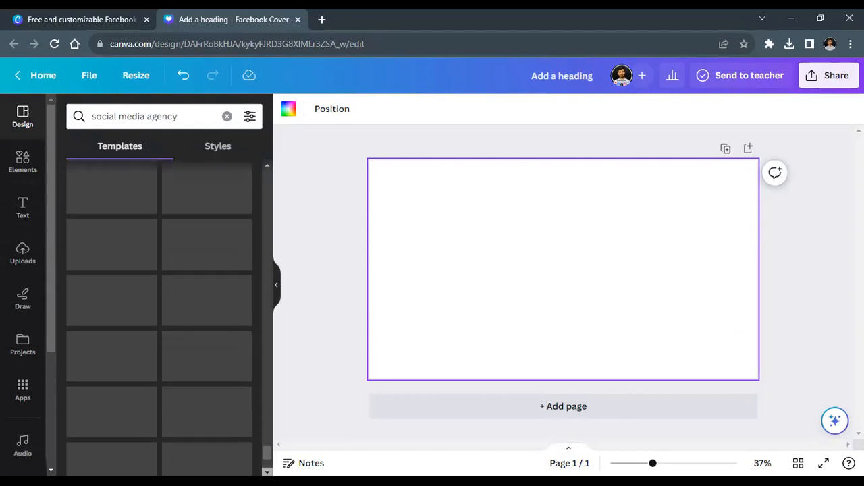
pyautogui.moveTo(263, 441); pyautogui.dragTo(262, 167)
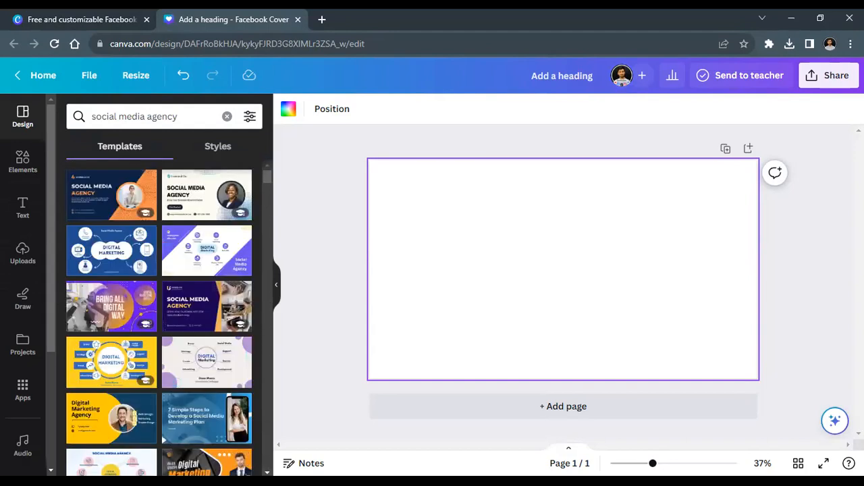
pyautogui.scroll(-4, 158, 318)
pyautogui.scroll(-5, 159, 317)
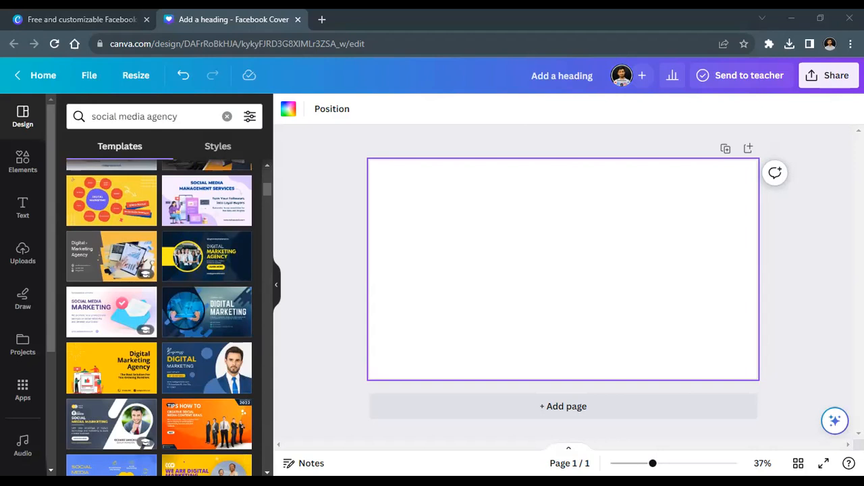
pyautogui.click(258, 418)
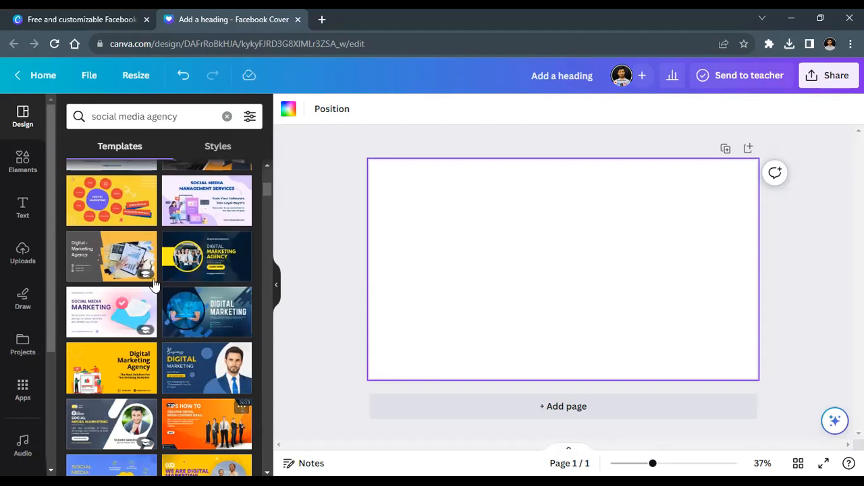
pyautogui.click(108, 256)
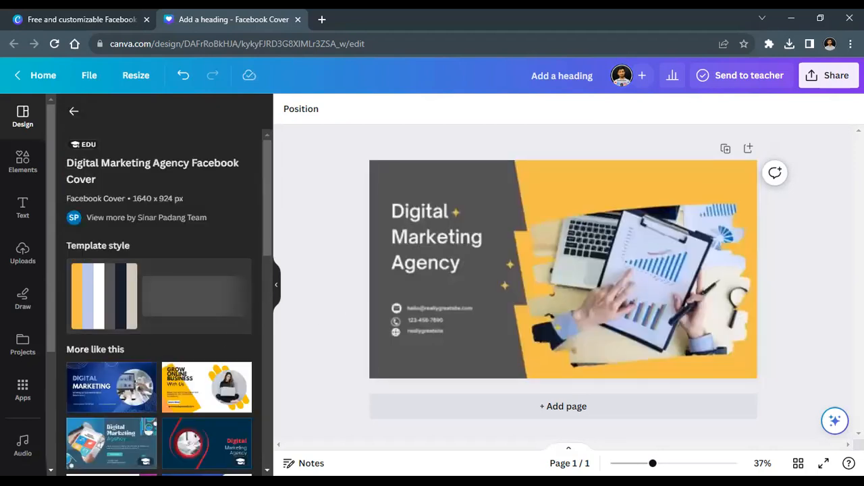
pyautogui.click(73, 115)
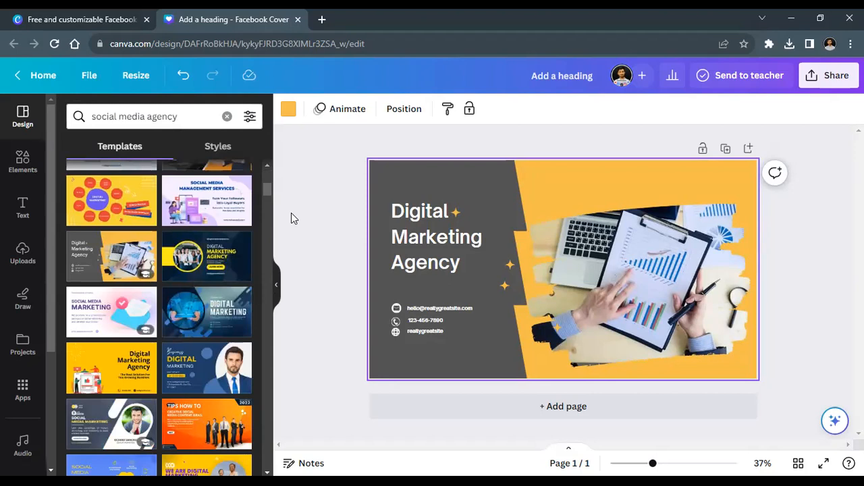
pyautogui.click(336, 224)
pyautogui.moveTo(356, 207); pyautogui.dragTo(430, 265)
pyautogui.moveTo(355, 296); pyautogui.dragTo(467, 334)
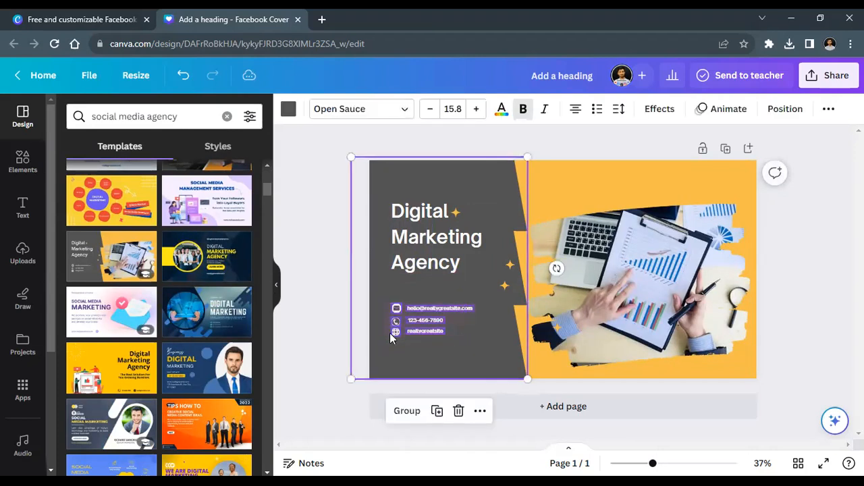
pyautogui.click(383, 321)
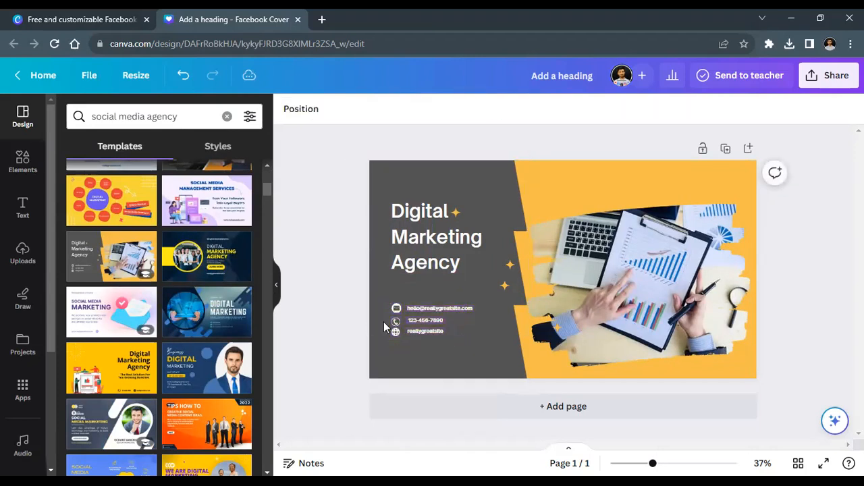
pyautogui.click(621, 267)
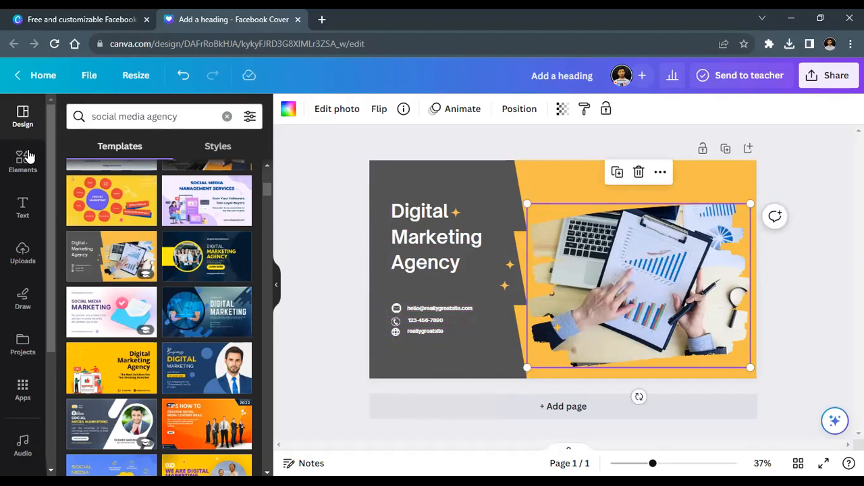
# Step: Upload Thynk Unlimited.png and drop the Digital Gateway logo into the right-hand photo frame
pyautogui.click(20, 260)
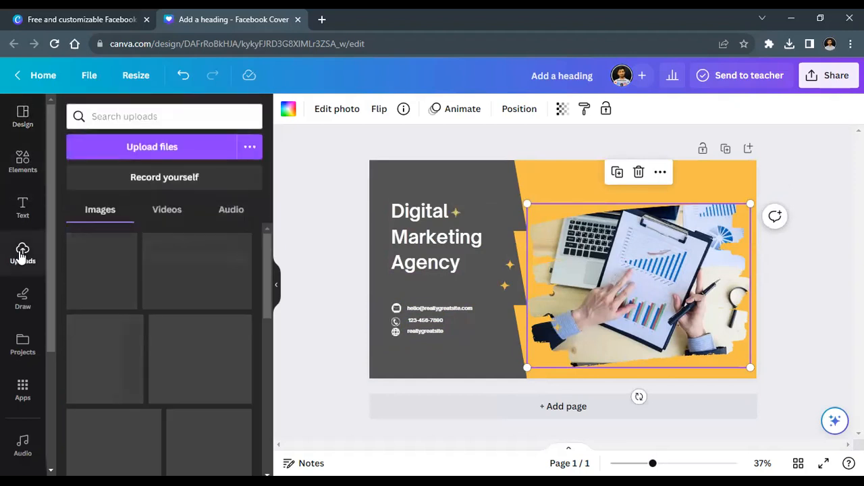
pyautogui.click(166, 147)
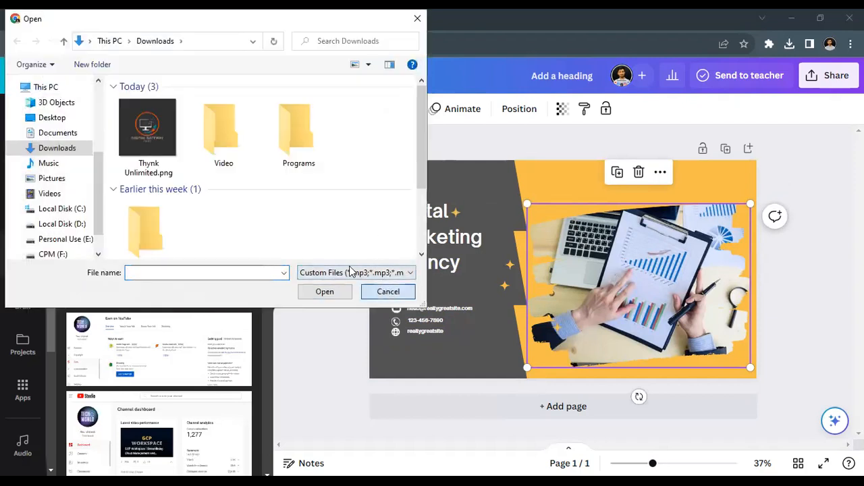
pyautogui.click(150, 137)
pyautogui.doubleClick(150, 138)
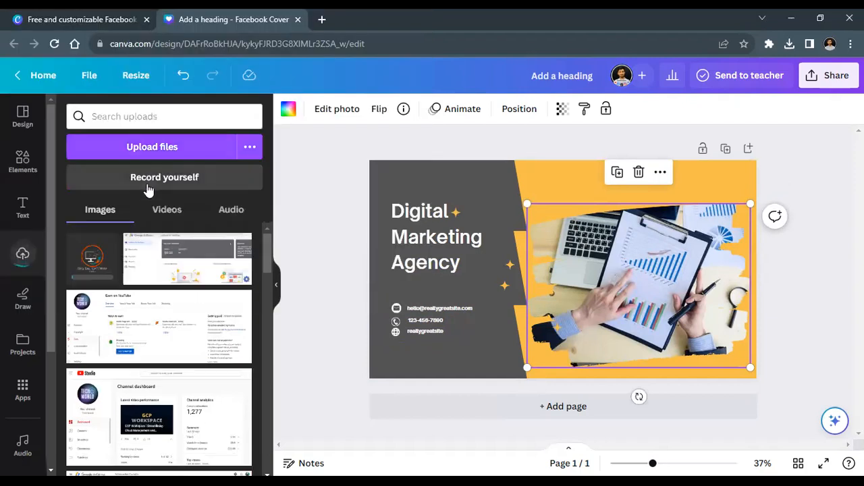
pyautogui.click(95, 267)
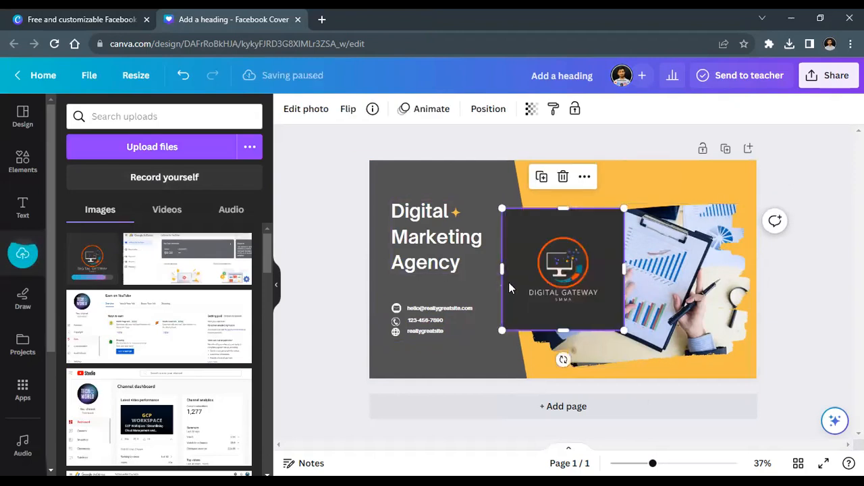
pyautogui.moveTo(556, 275)
pyautogui.mouseDown()
pyautogui.moveTo(586, 276)
pyautogui.moveTo(532, 345)
pyautogui.mouseUp()
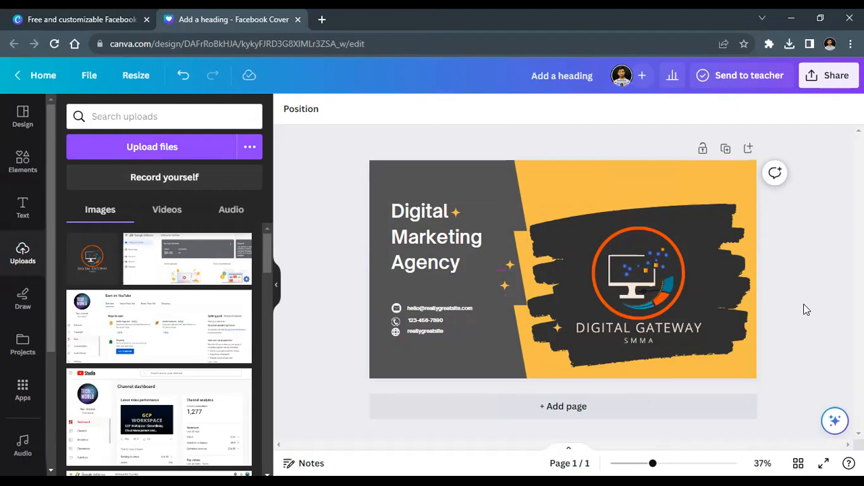
pyautogui.moveTo(800, 344); pyautogui.dragTo(605, 250)
# Step: Change the headline's word 'Digital' to 'Social', making it Social Marketing Agency
pyautogui.click(799, 308)
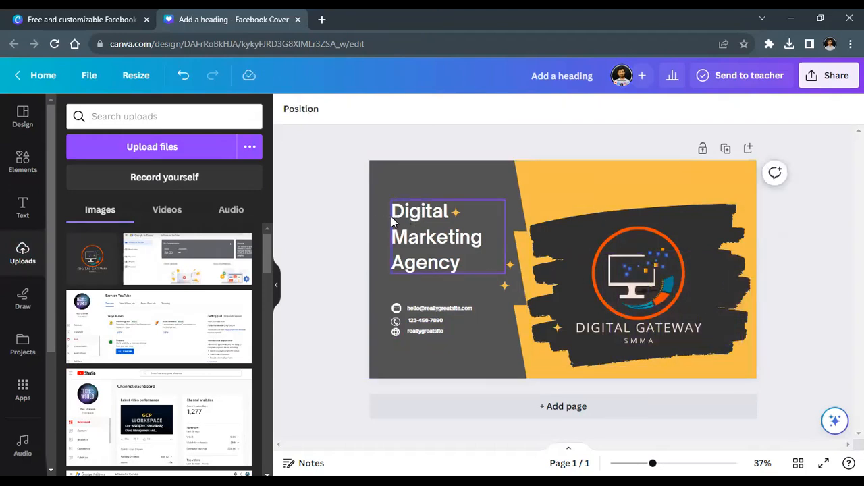
pyautogui.click(408, 216)
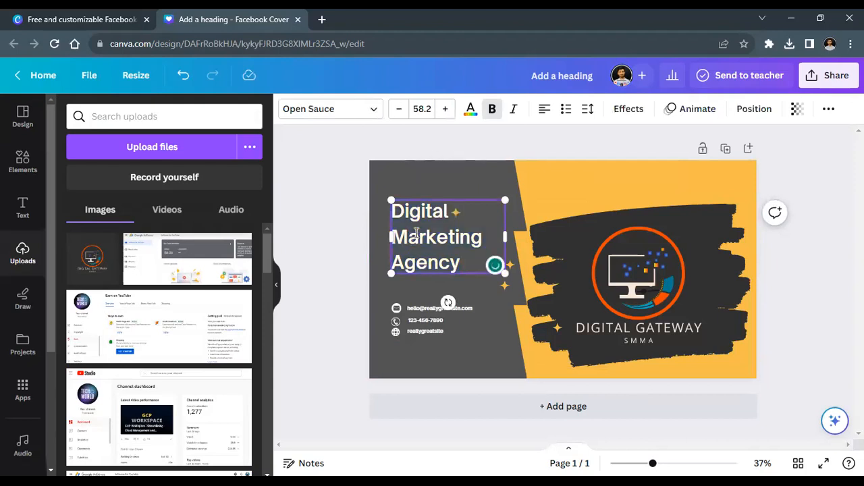
pyautogui.doubleClick(412, 216)
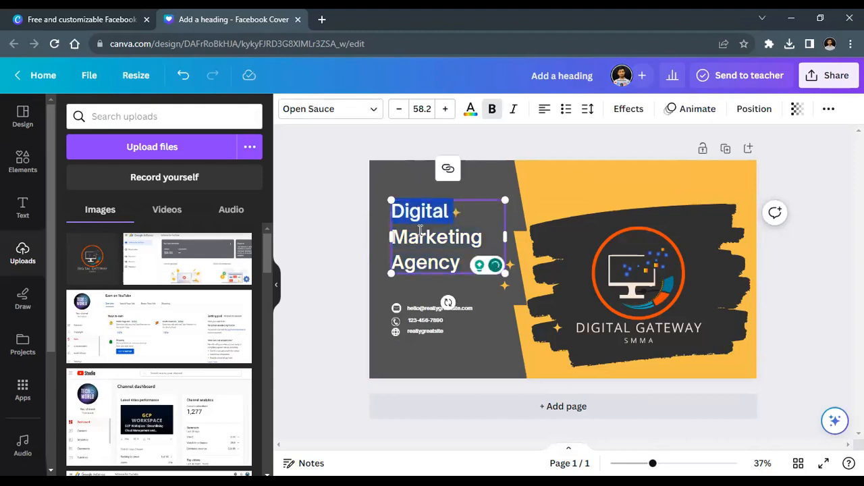
pyautogui.write('Soc')
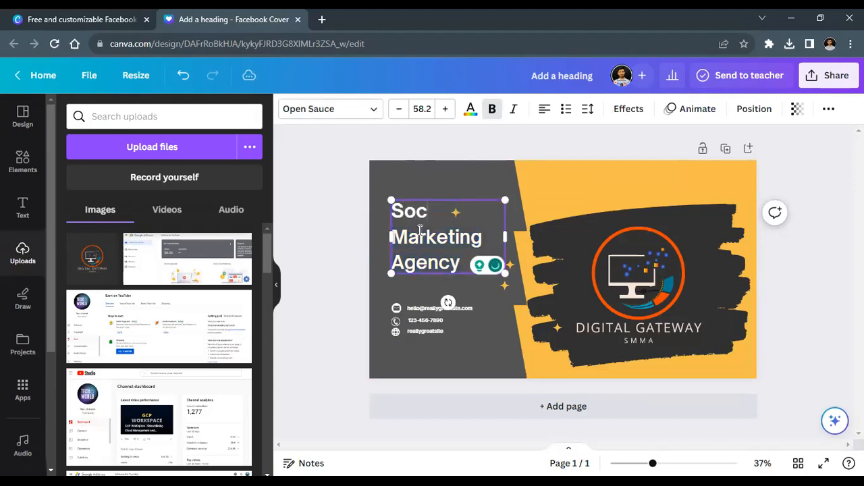
pyautogui.write('iua')
pyautogui.press('BackSpace')
pyautogui.press('BackSpace')
pyautogui.write('al')
# Step: Delete the email icon and email address line, restoring the grey panel after an accidental deletion
pyautogui.click(353, 306)
pyautogui.doubleClick(413, 309)
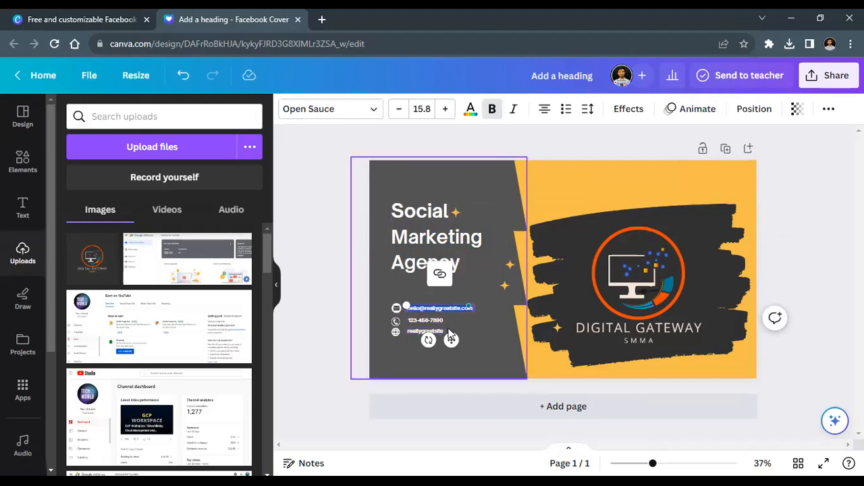
pyautogui.click(453, 361)
pyautogui.moveTo(334, 290); pyautogui.dragTo(481, 295)
pyautogui.press('Delete')
pyautogui.hotkey('ctrl', 'z')
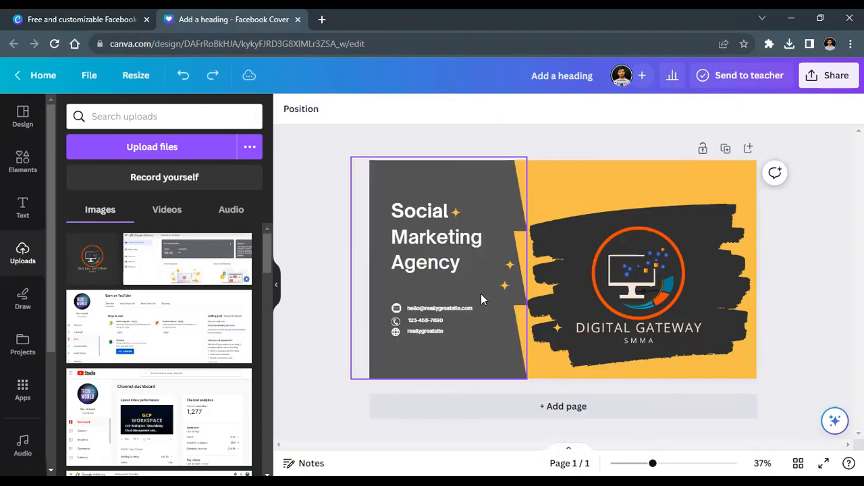
pyautogui.press('Escape')
pyautogui.click(397, 309)
pyautogui.press('Delete')
pyautogui.click(421, 309)
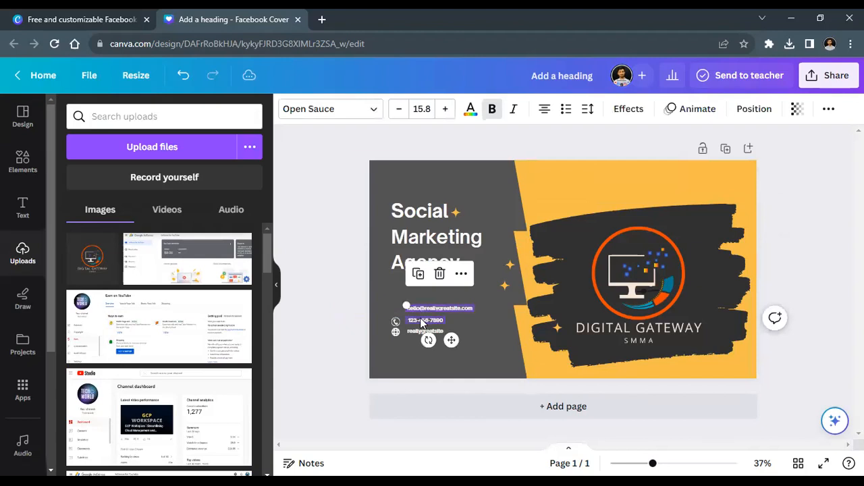
pyautogui.press('Delete')
# Step: Lock the grey left panel with its sparkles in place
pyautogui.moveTo(305, 299); pyautogui.dragTo(520, 281)
pyautogui.rightClick(425, 296)
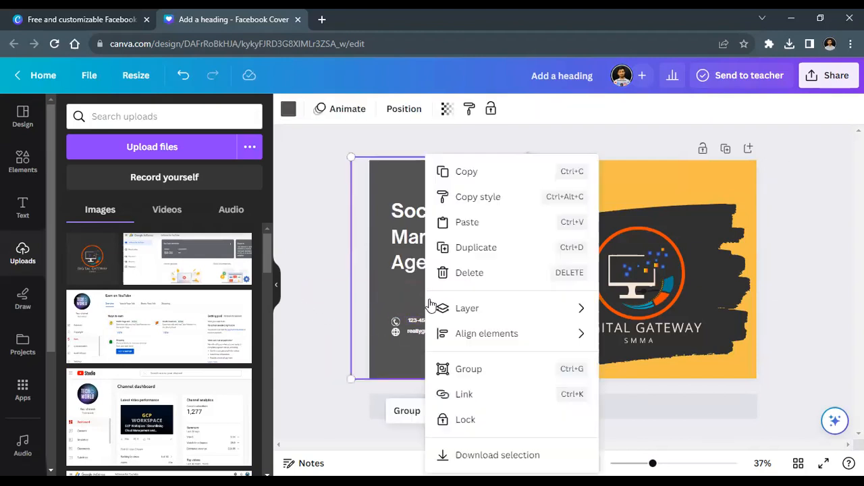
pyautogui.click(456, 419)
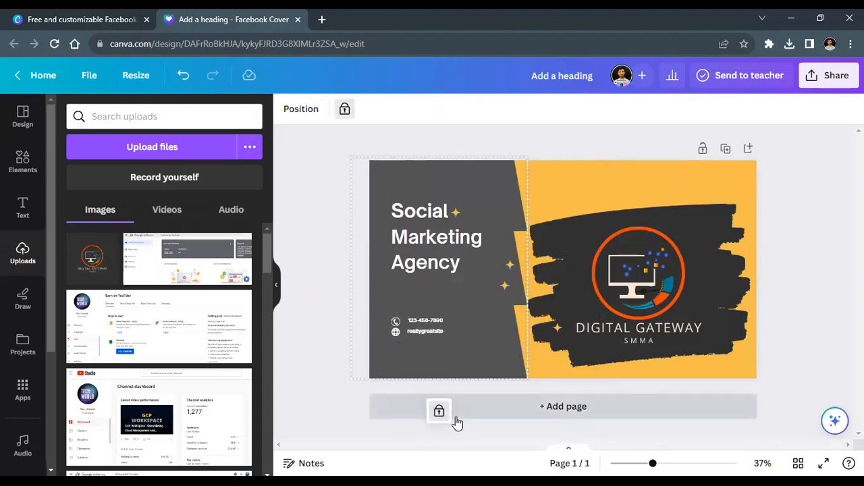
pyautogui.moveTo(350, 303); pyautogui.dragTo(430, 327)
# Step: Replace the sample phone number with the agency's number, widening the box to one line
pyautogui.click(330, 337)
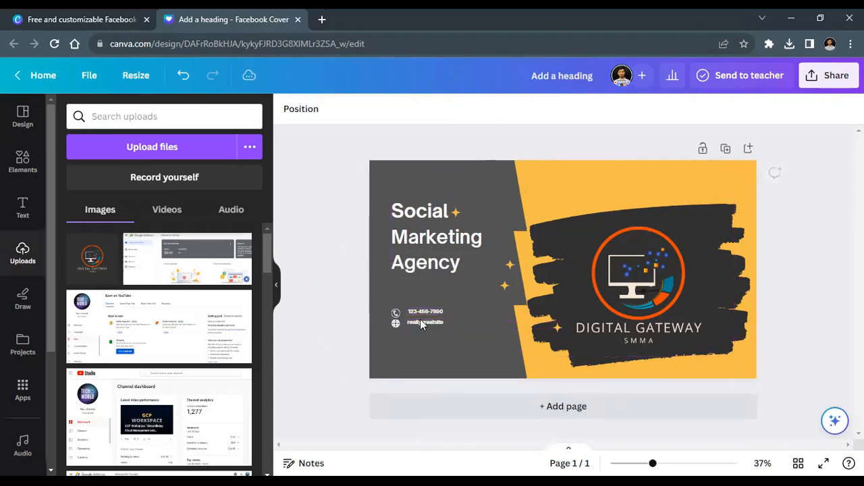
pyautogui.tripleClick(424, 309)
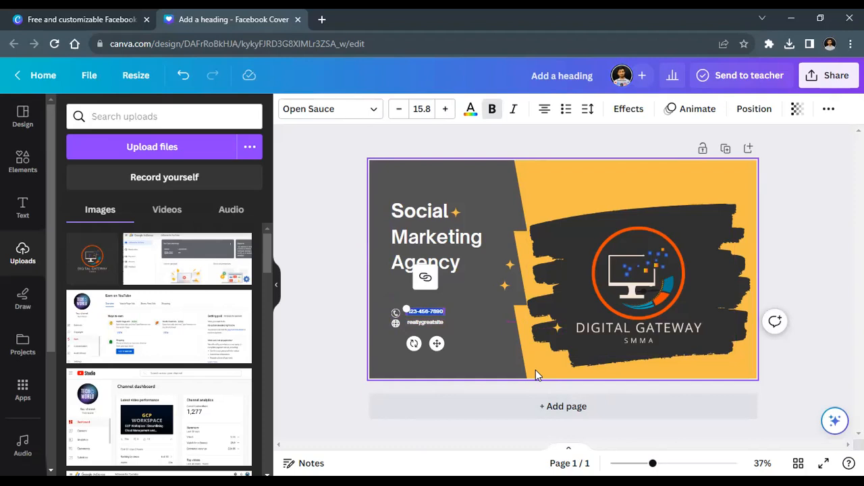
pyautogui.press('BackSpace')
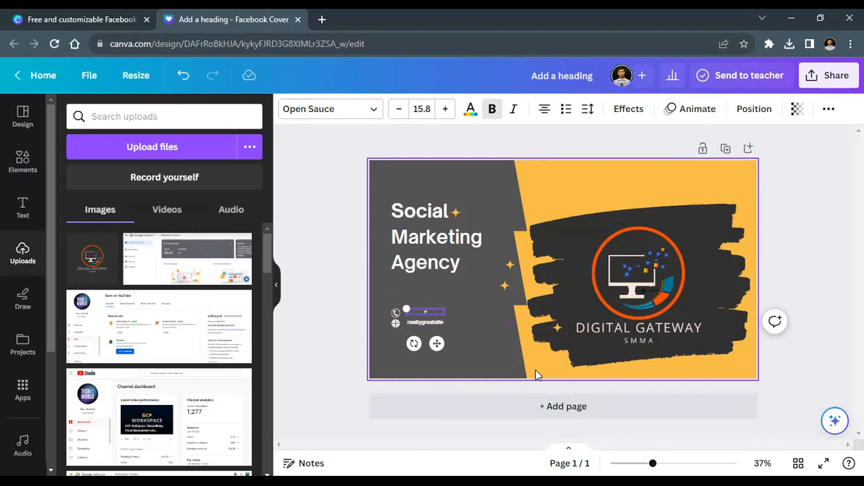
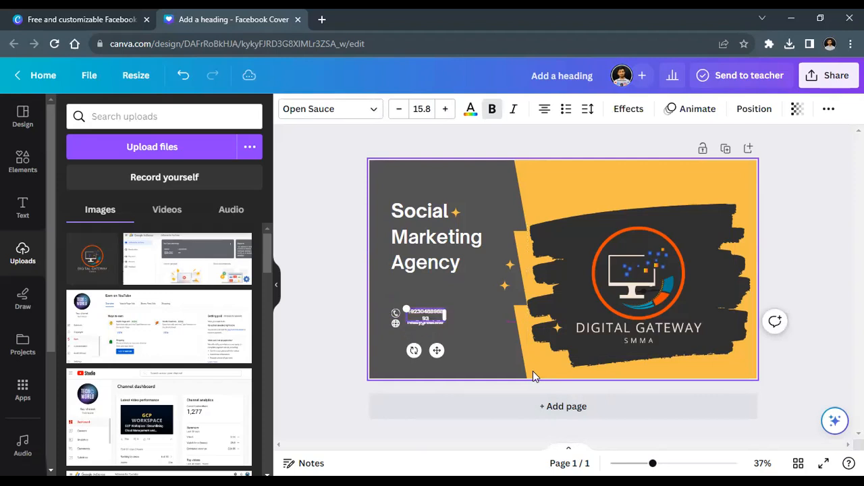
pyautogui.moveTo(448, 312); pyautogui.dragTo(457, 310)
# Step: Replace the sample website with the agency's web address, widening the box to one line
pyautogui.click(328, 363)
pyautogui.doubleClick(428, 322)
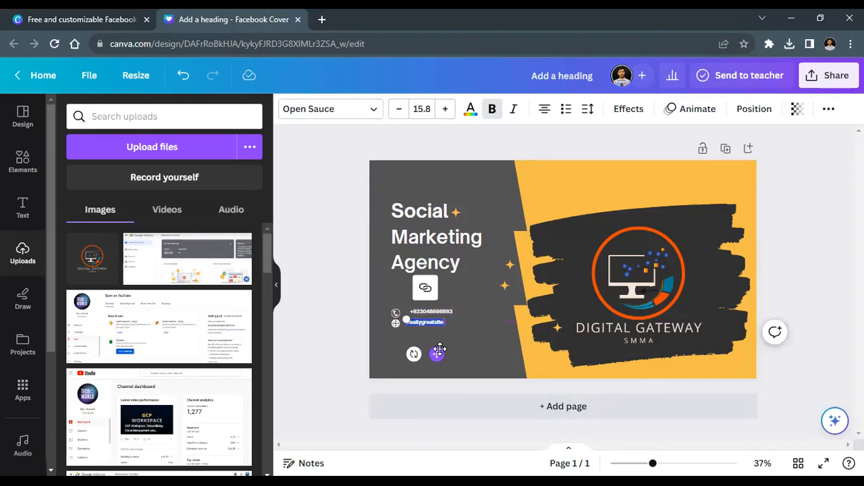
pyautogui.write('syedm')
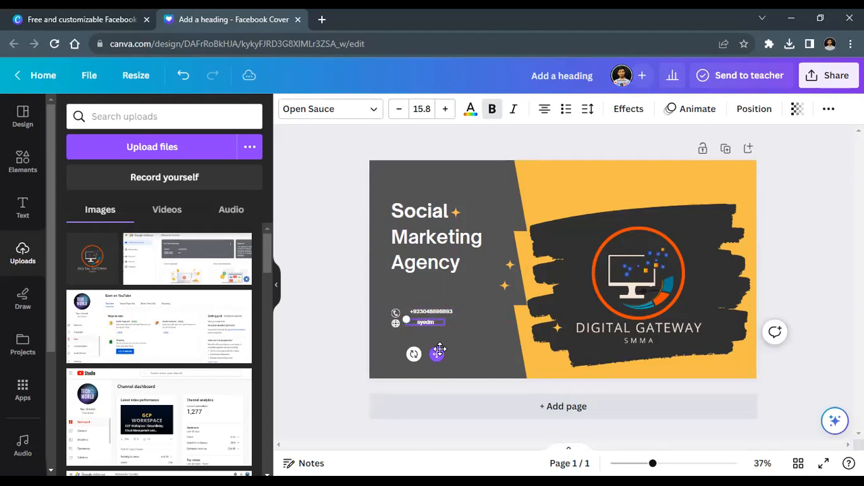
pyautogui.write('arketer.com')
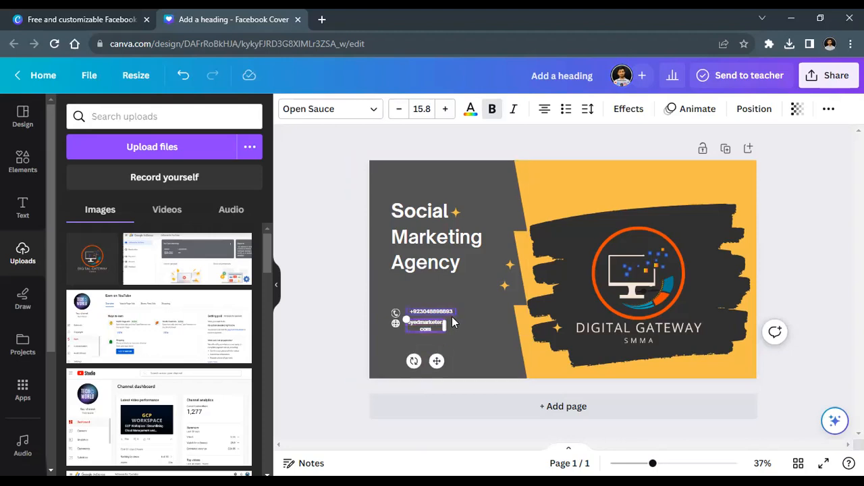
pyautogui.moveTo(445, 324); pyautogui.dragTo(464, 324)
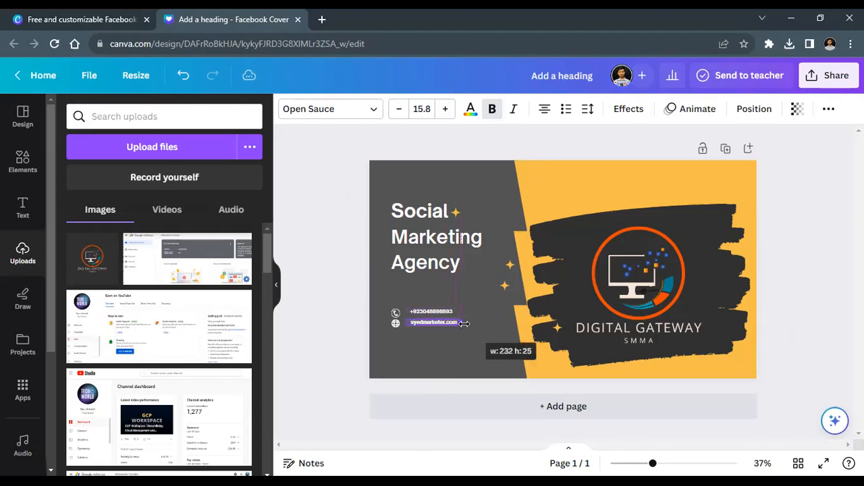
pyautogui.click(343, 310)
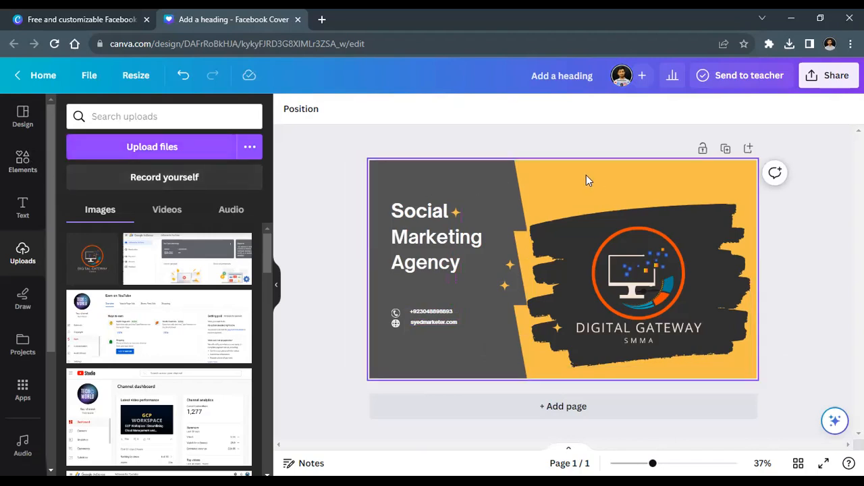
# Step: Unlock the dark left panel, leaving its grey colour unchanged
pyautogui.click(453, 175)
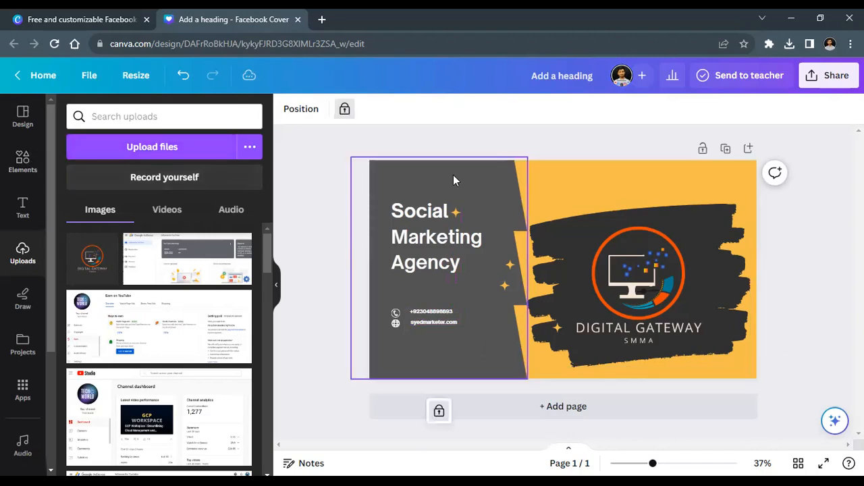
pyautogui.click(344, 109)
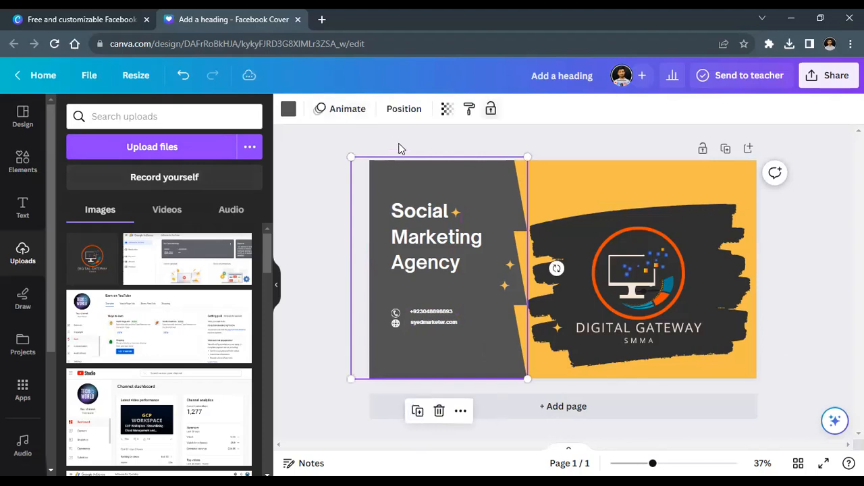
pyautogui.click(288, 108)
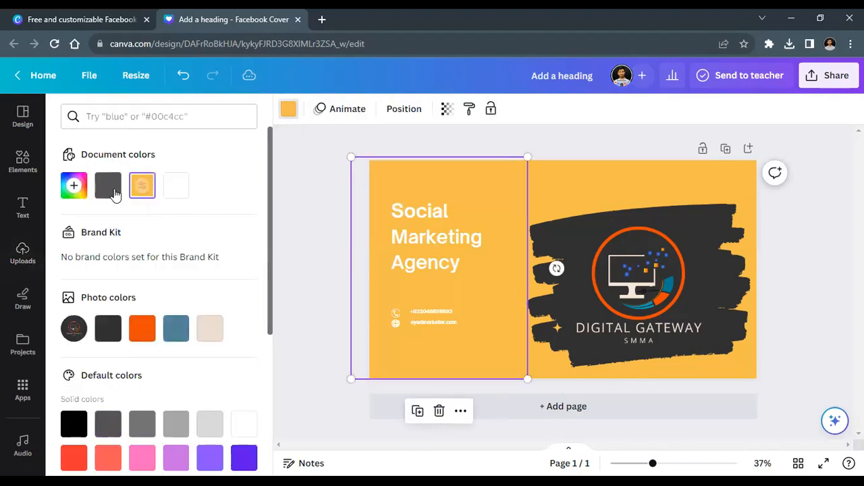
pyautogui.click(309, 226)
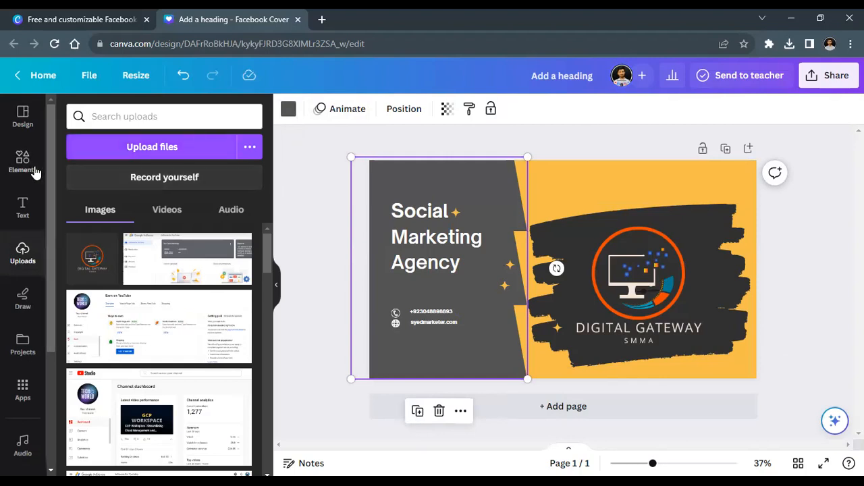
# Step: In the Design Styles tab, open 'See all' for Color palettes and scroll the list
pyautogui.click(21, 119)
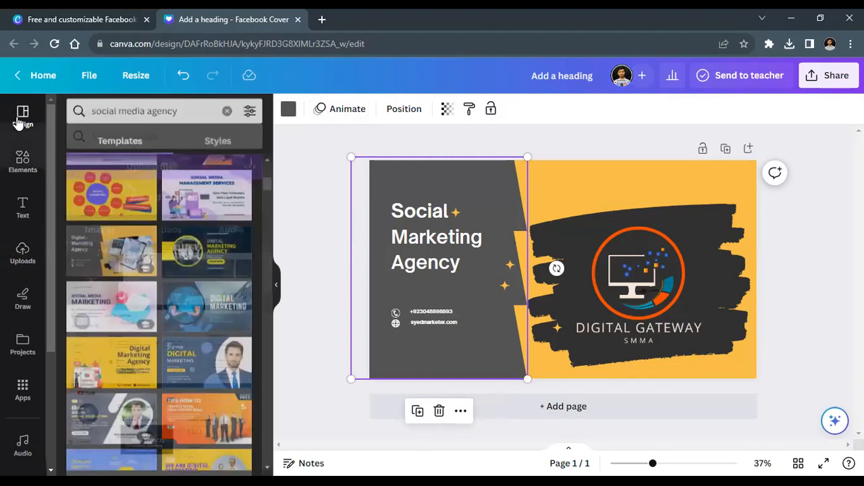
pyautogui.click(216, 147)
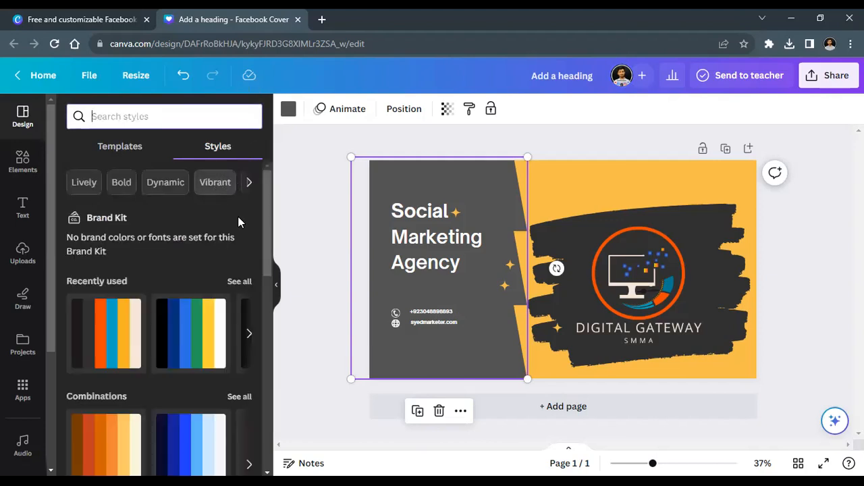
pyautogui.moveTo(265, 210); pyautogui.dragTo(271, 326)
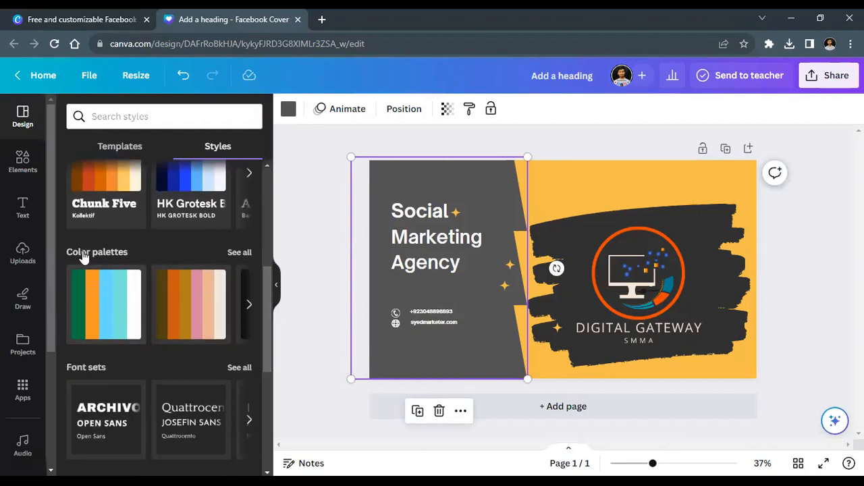
pyautogui.click(236, 253)
pyautogui.moveTo(269, 208); pyautogui.dragTo(268, 257)
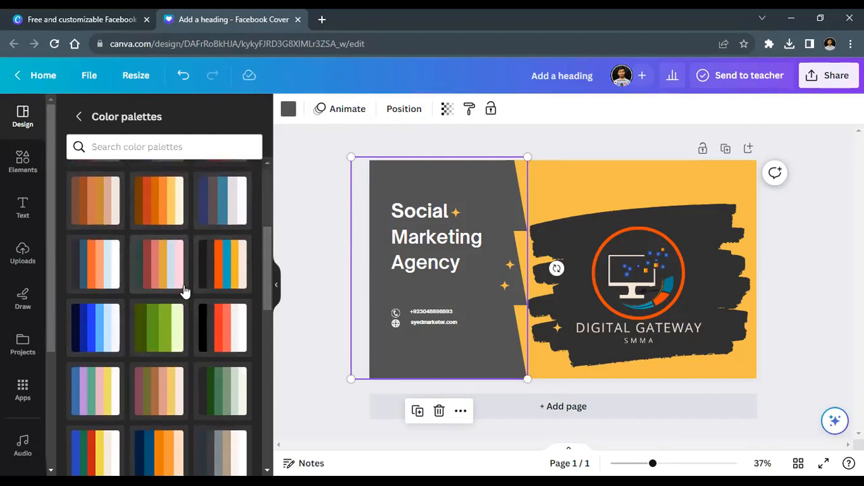
# Step: Apply the black, orange and blue palette, shuffling until the right side is dark grey, and nudge the logo up
pyautogui.click(222, 276)
pyautogui.click(222, 276)
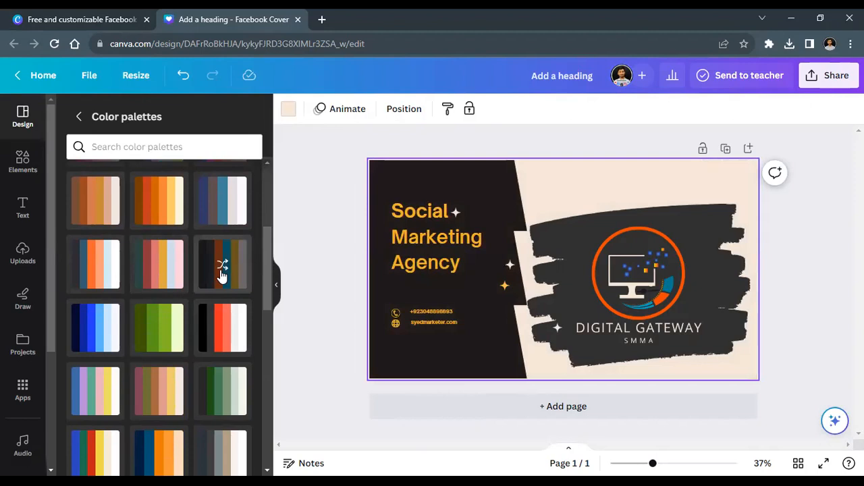
pyautogui.click(222, 276)
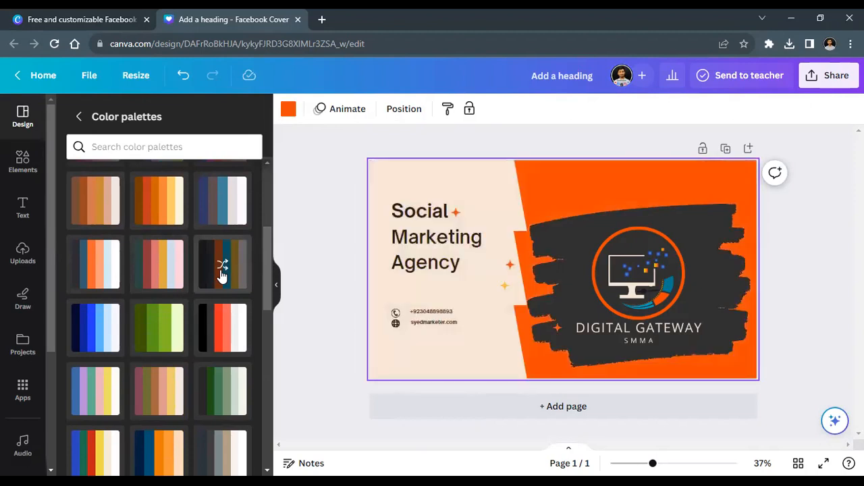
pyautogui.click(222, 276)
pyautogui.click(222, 276)
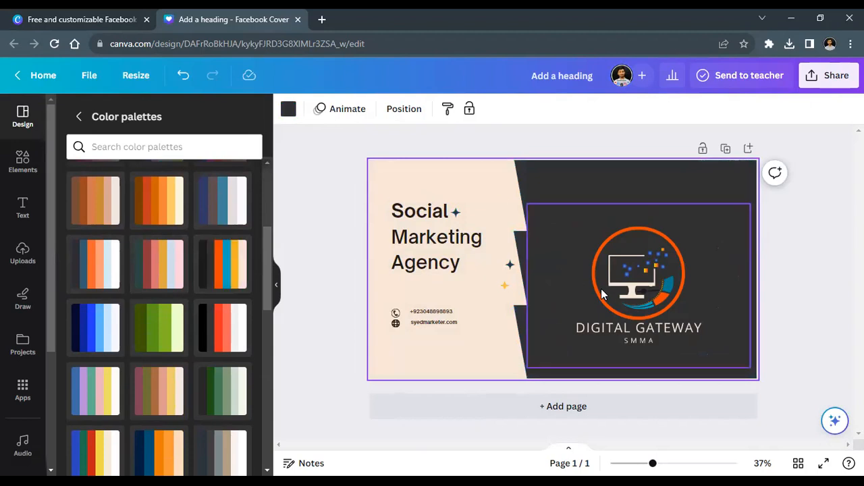
pyautogui.moveTo(611, 291); pyautogui.dragTo(616, 274)
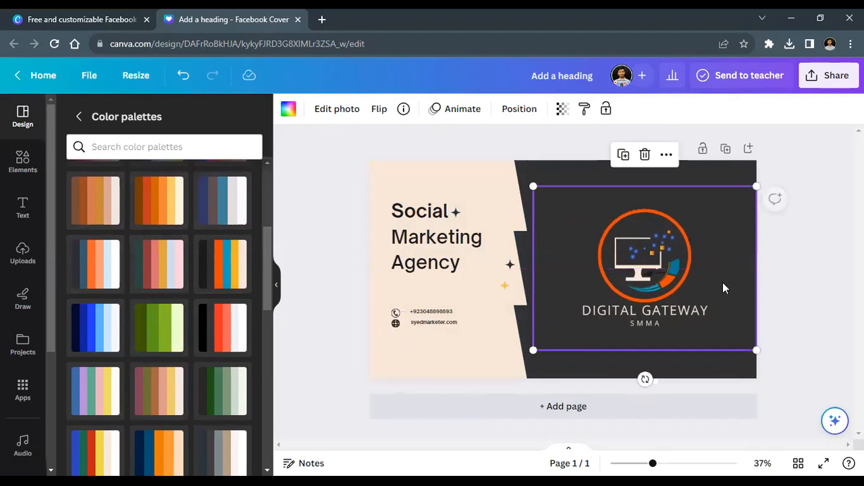
pyautogui.click(806, 287)
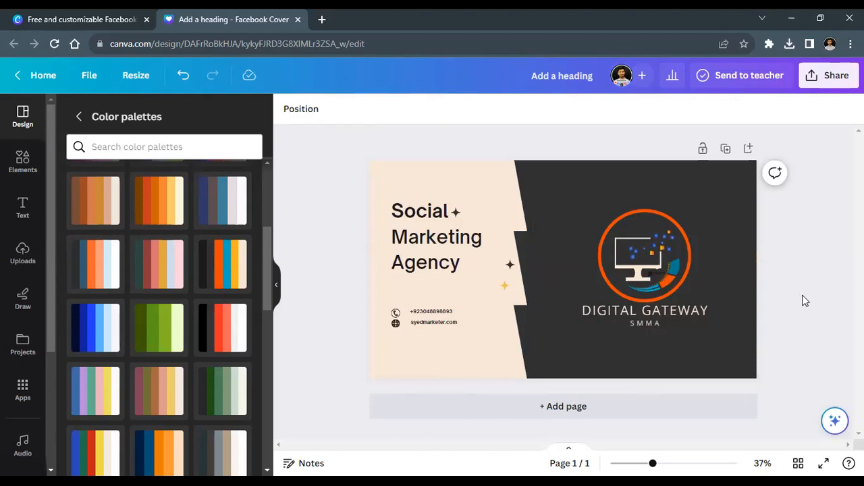
# Step: Recolour the beige left panel orange
pyautogui.click(472, 341)
pyautogui.click(289, 110)
pyautogui.click(139, 330)
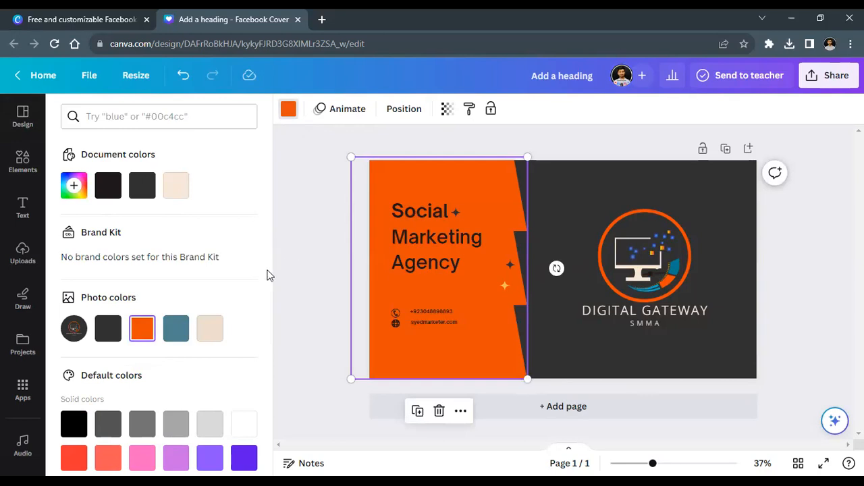
pyautogui.click(179, 330)
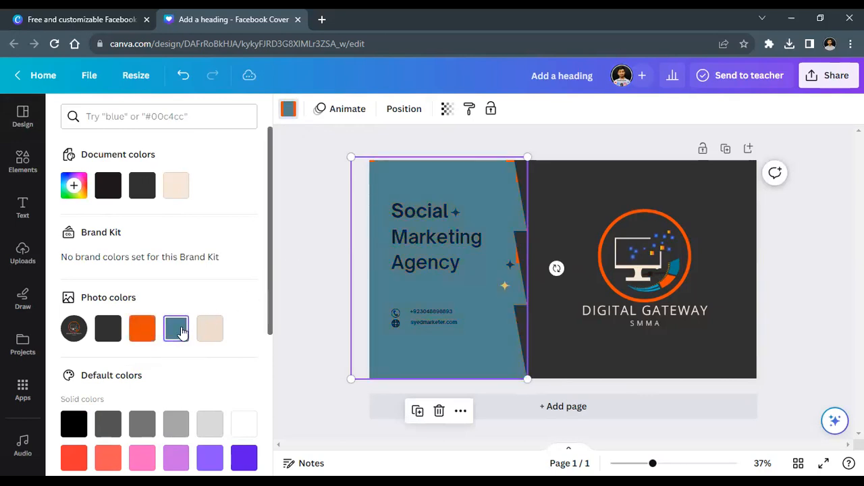
pyautogui.click(144, 330)
pyautogui.click(324, 284)
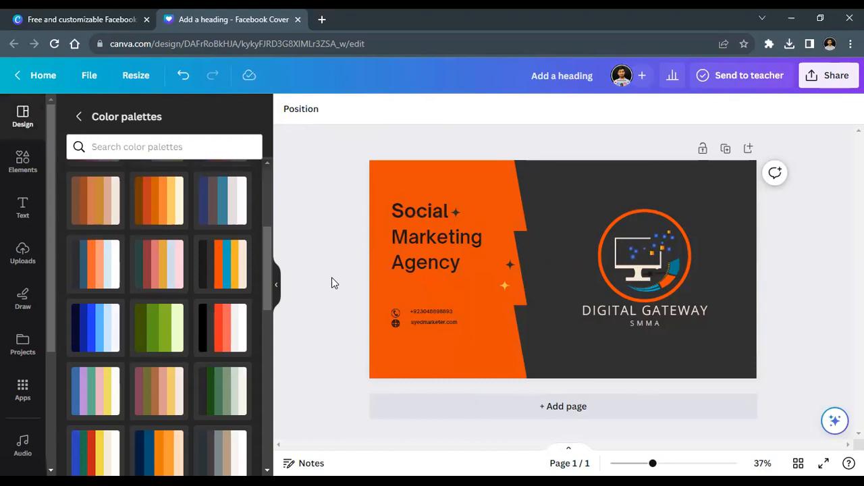
# Step: Make the 'Social Marketing Agency' headline text white
pyautogui.click(428, 226)
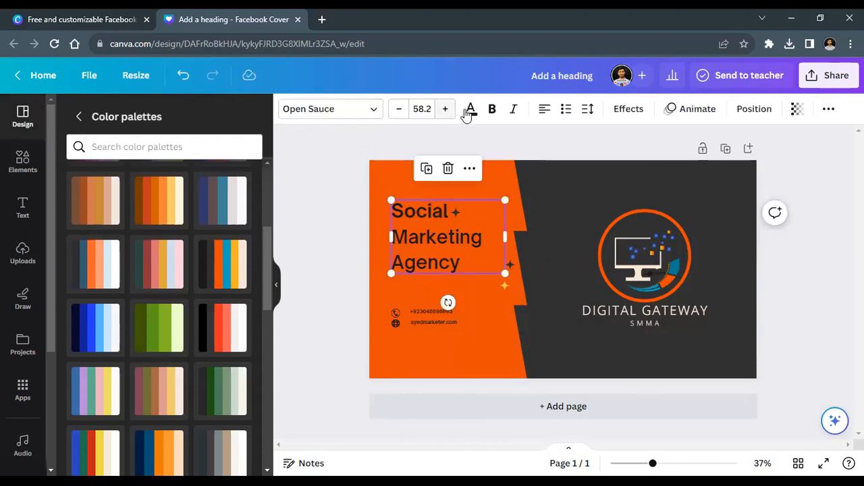
pyautogui.click(471, 109)
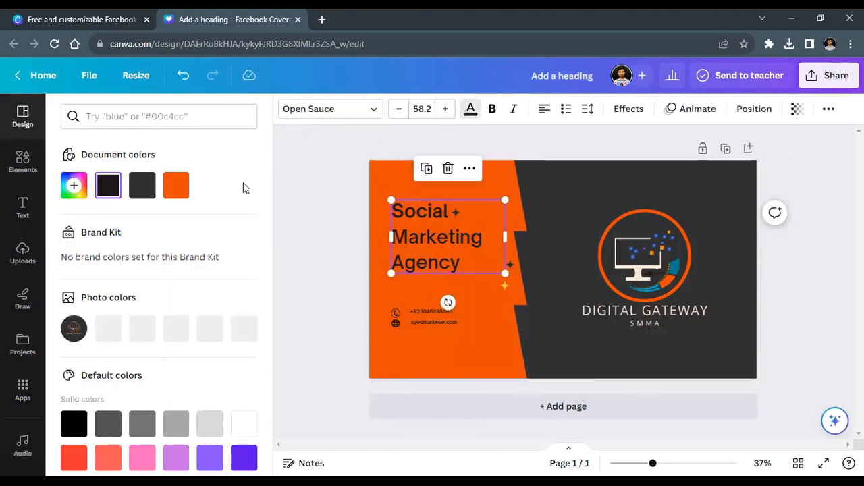
pyautogui.click(245, 422)
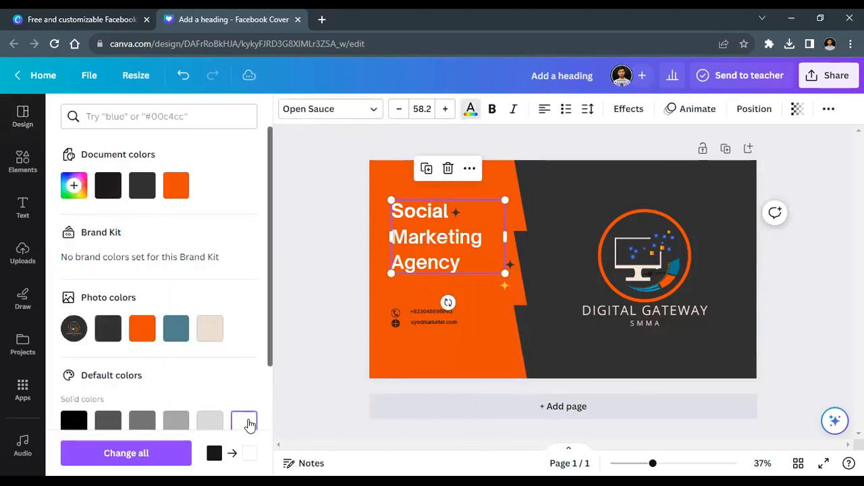
pyautogui.click(338, 266)
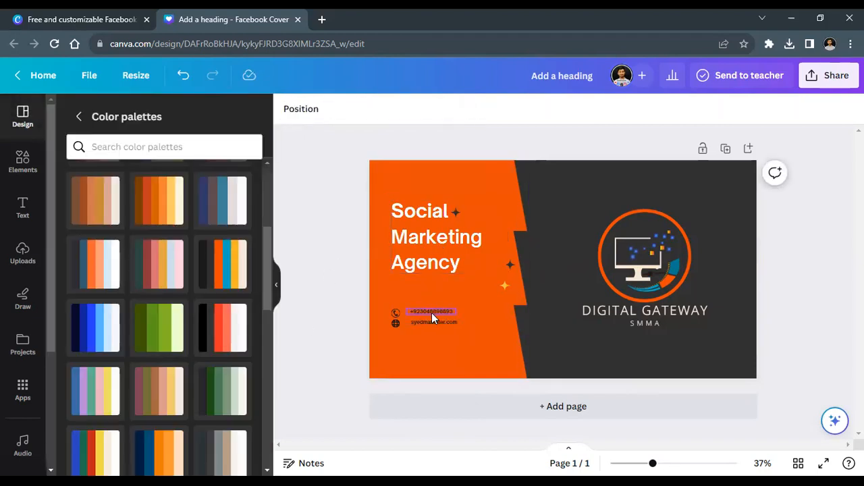
# Step: Lock the orange left panel in place
pyautogui.moveTo(349, 299); pyautogui.dragTo(449, 326)
pyautogui.click(339, 340)
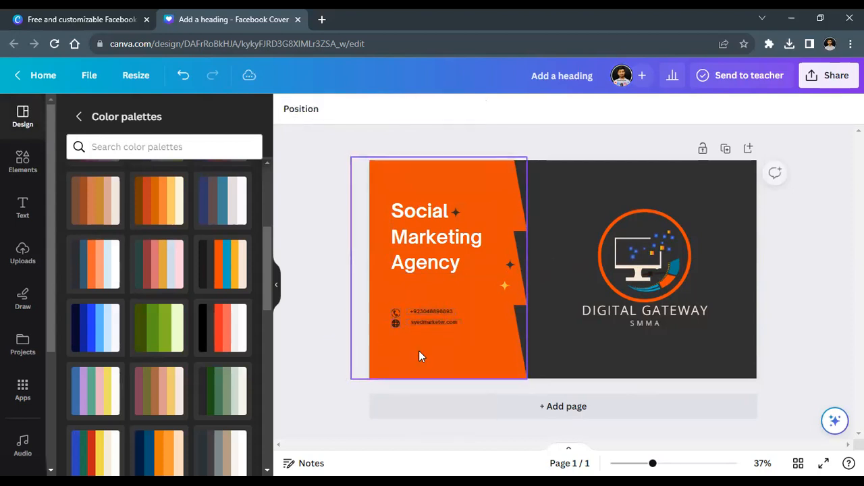
pyautogui.click(419, 356)
pyautogui.rightClick(419, 356)
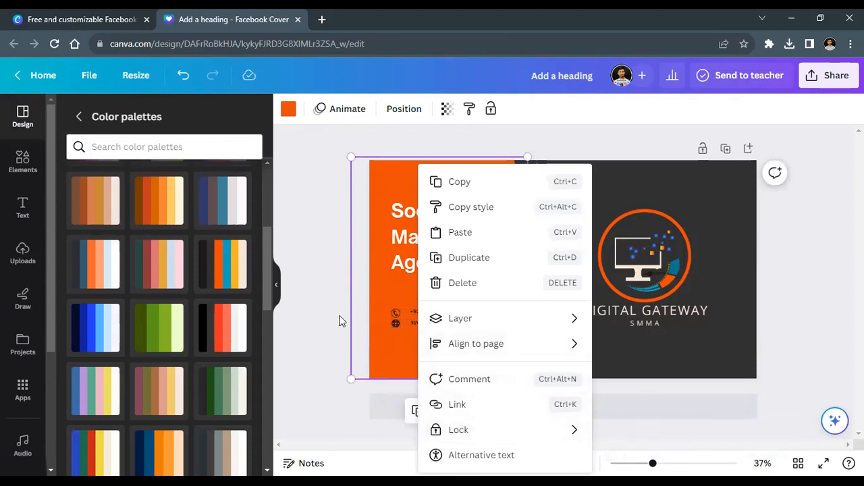
pyautogui.click(459, 430)
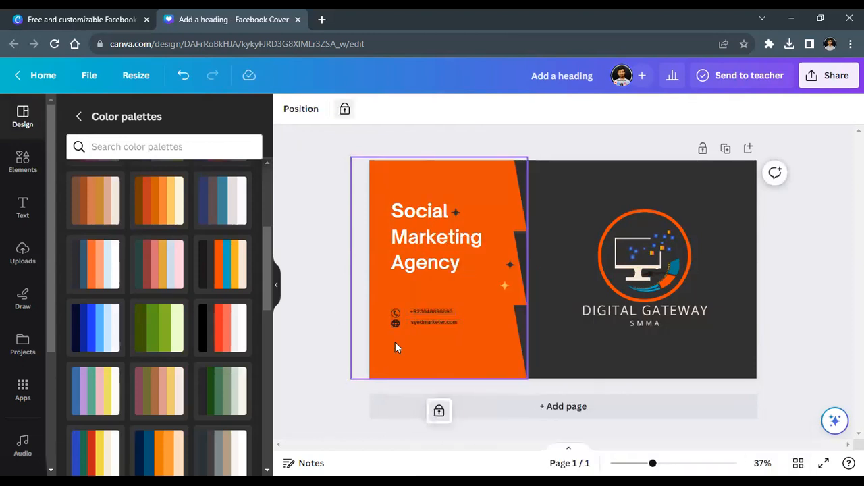
# Step: Turn the contact details text white
pyautogui.moveTo(356, 285); pyautogui.dragTo(471, 337)
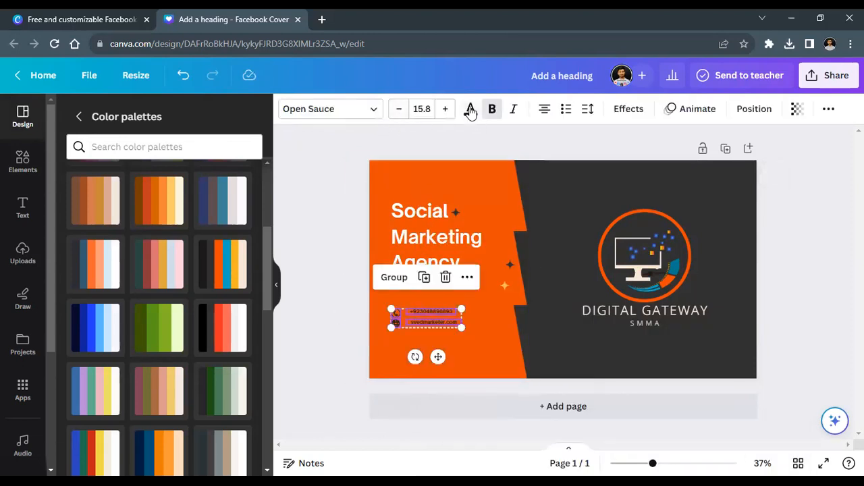
pyautogui.click(470, 110)
pyautogui.click(175, 185)
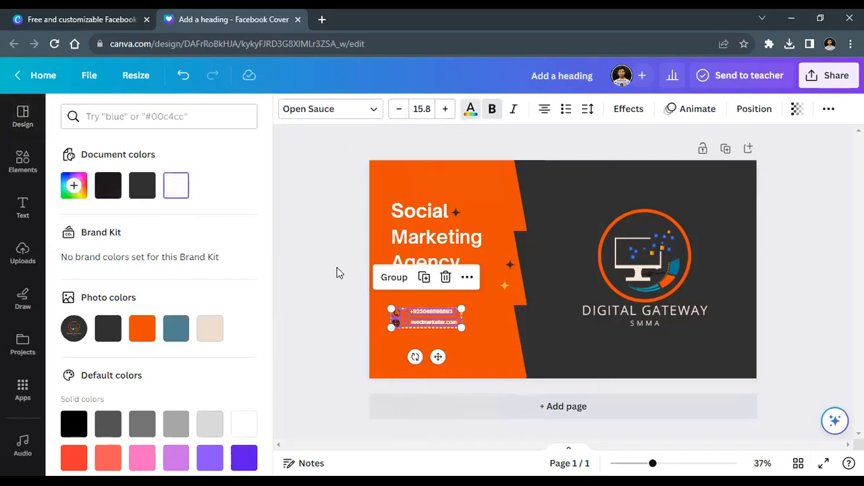
pyautogui.click(337, 273)
# Step: Make the phone and web icons white
pyautogui.click(395, 317)
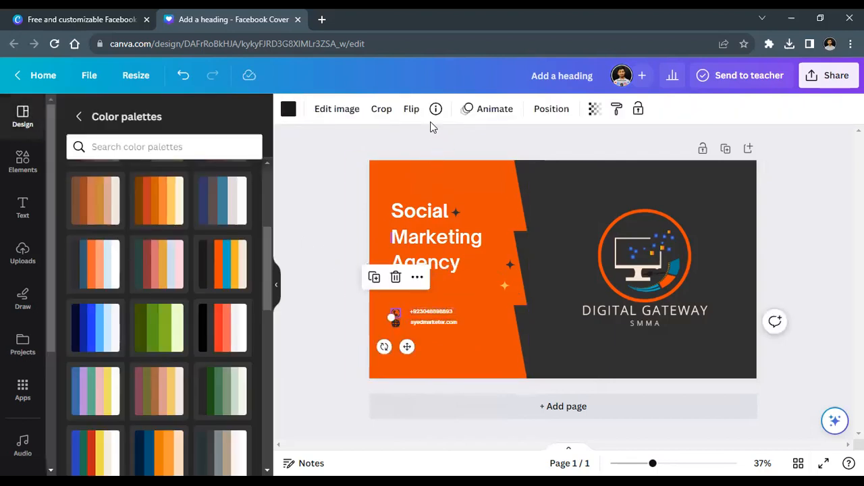
pyautogui.click(289, 109)
pyautogui.click(241, 420)
pyautogui.click(395, 325)
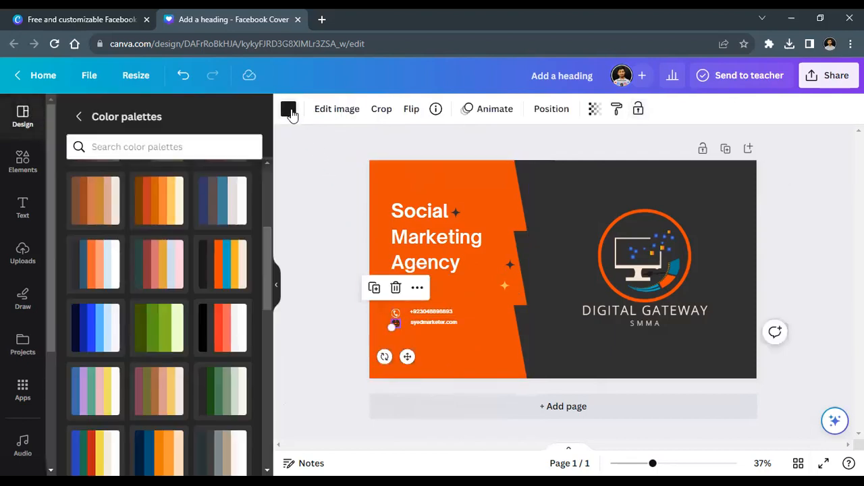
pyautogui.click(288, 109)
pyautogui.click(243, 422)
pyautogui.click(301, 343)
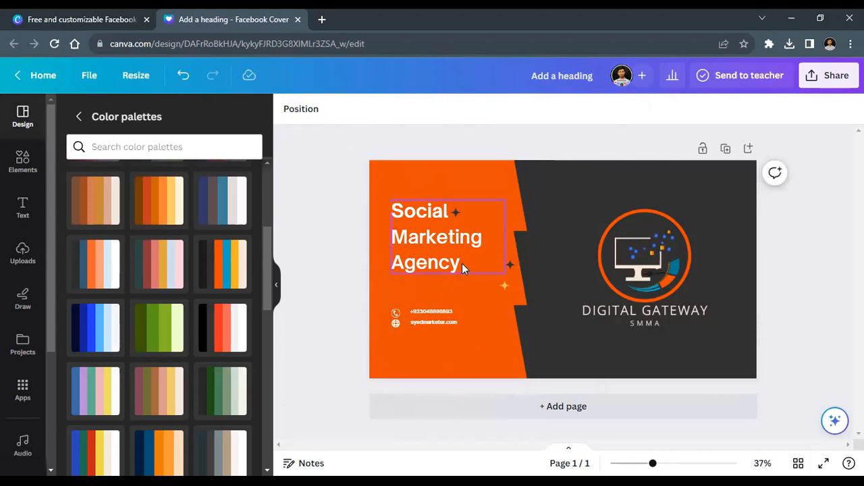
# Step: Recolour the sparkle beside the headline white
pyautogui.click(458, 215)
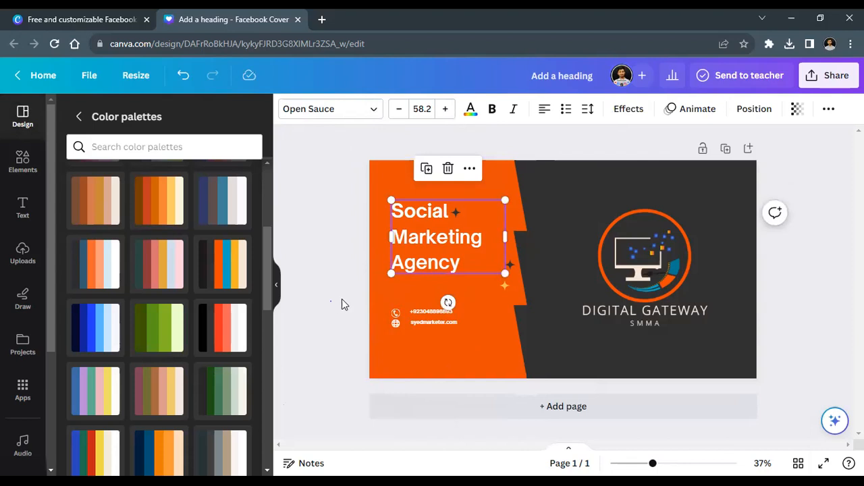
pyautogui.click(512, 263)
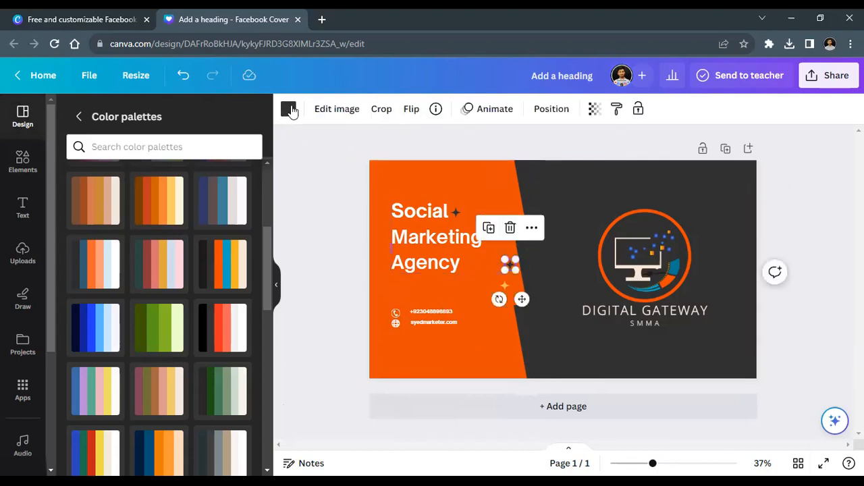
pyautogui.click(288, 108)
pyautogui.click(177, 330)
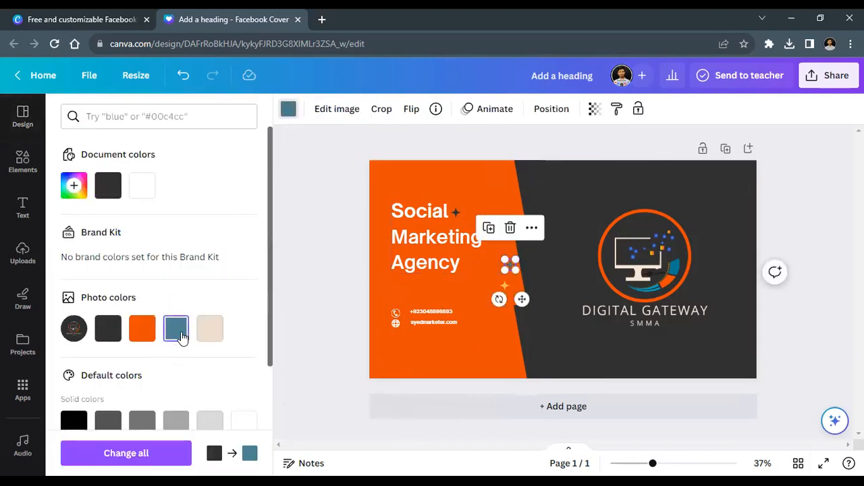
pyautogui.click(240, 424)
pyautogui.click(321, 344)
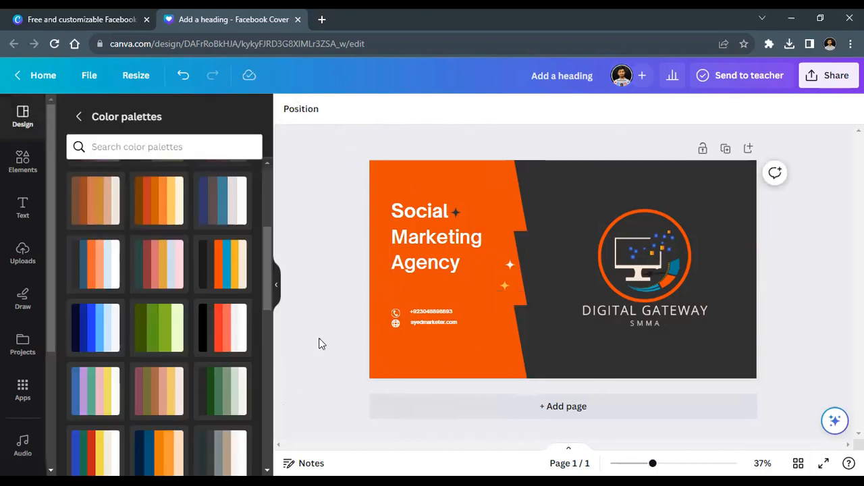
# Step: Undo the sparkle's white colour, download the cover as a PNG, and present it full screen
pyautogui.hotkey('ctrl', 'z')
pyautogui.hotkey('ctrl', 'z')
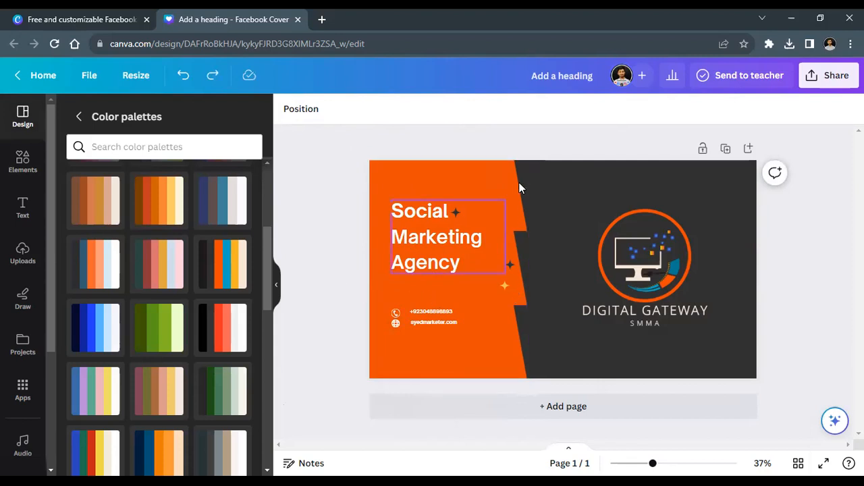
pyautogui.click(828, 75)
pyautogui.click(674, 395)
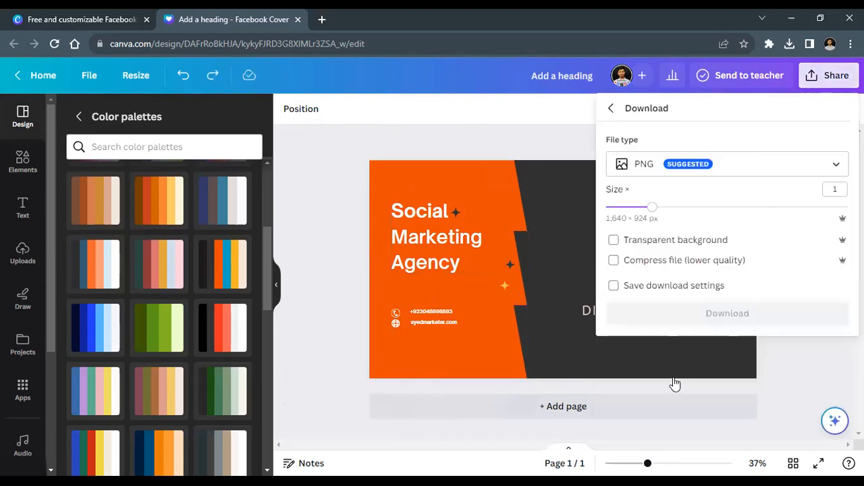
pyautogui.click(695, 313)
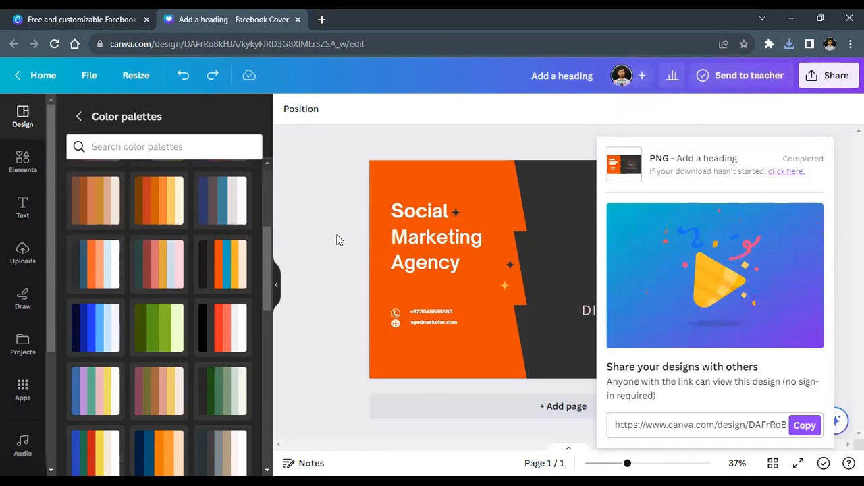
pyautogui.click(337, 239)
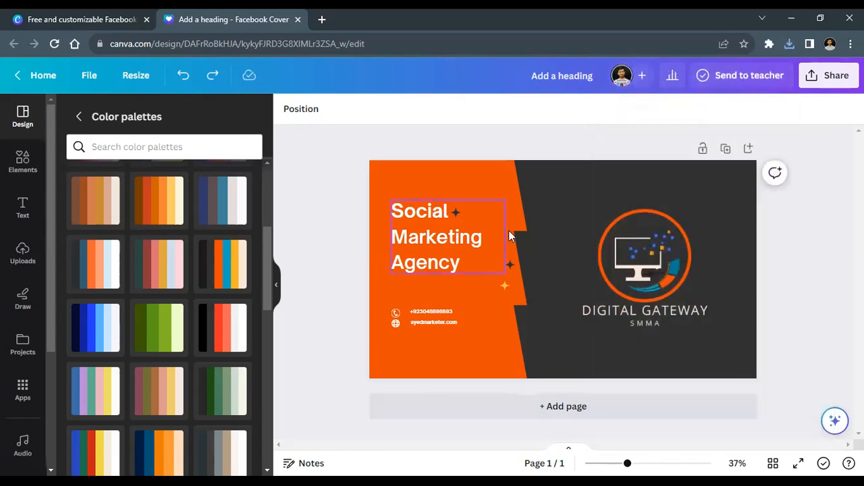
pyautogui.click(799, 466)
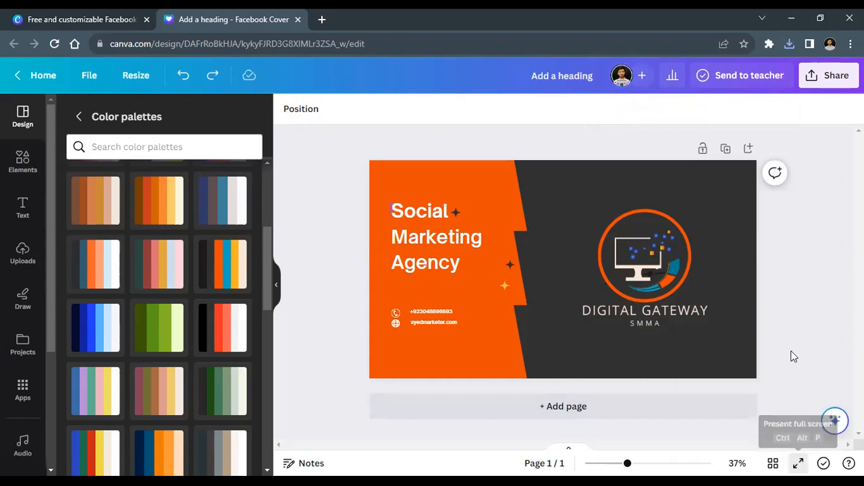